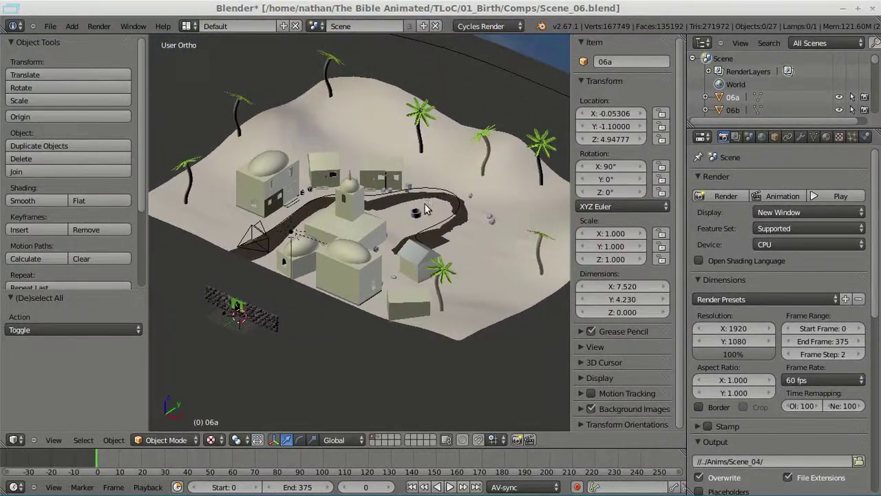
Examine the village scene from its overview down to the stone wall and green-screen footage plane in front.
scroll(426, 207, "up", 3)
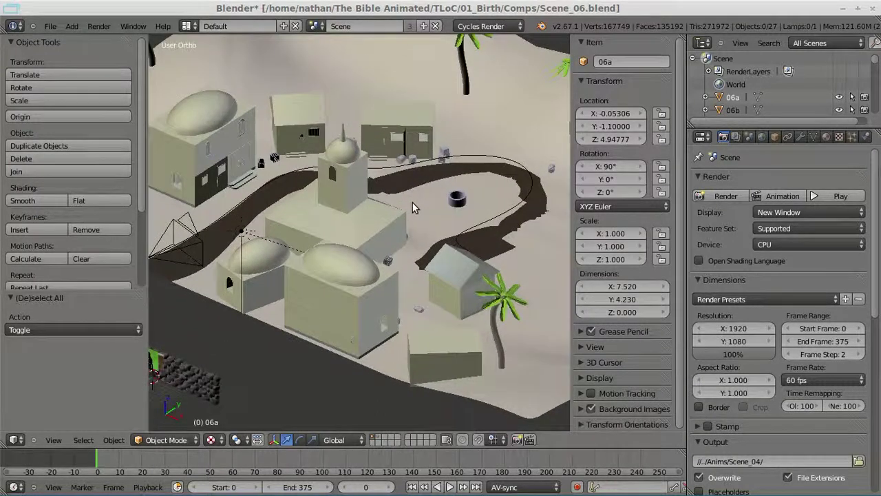
scroll(412, 207, "up", 2)
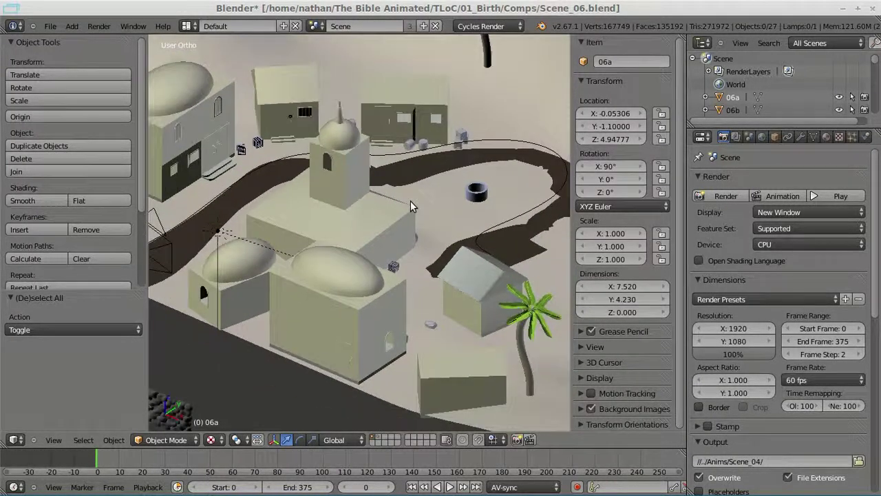
scroll(399, 210, "down", 1)
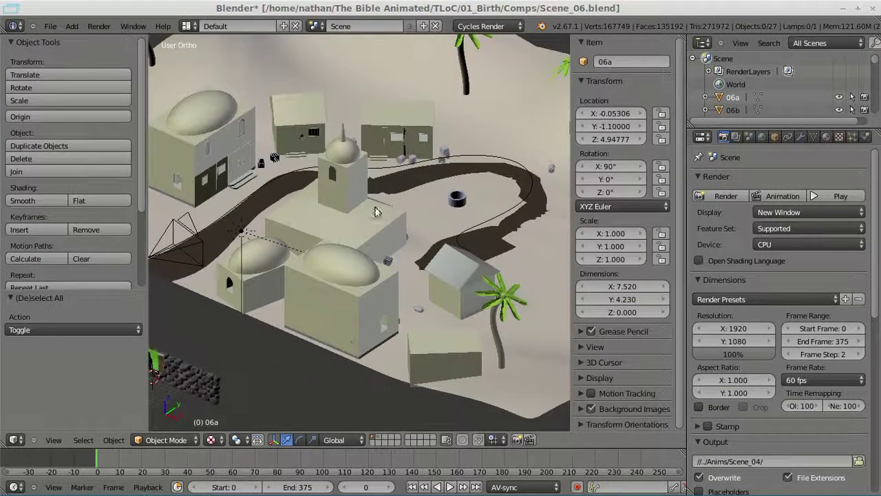
middle_click_drag(358, 190, 367, 209)
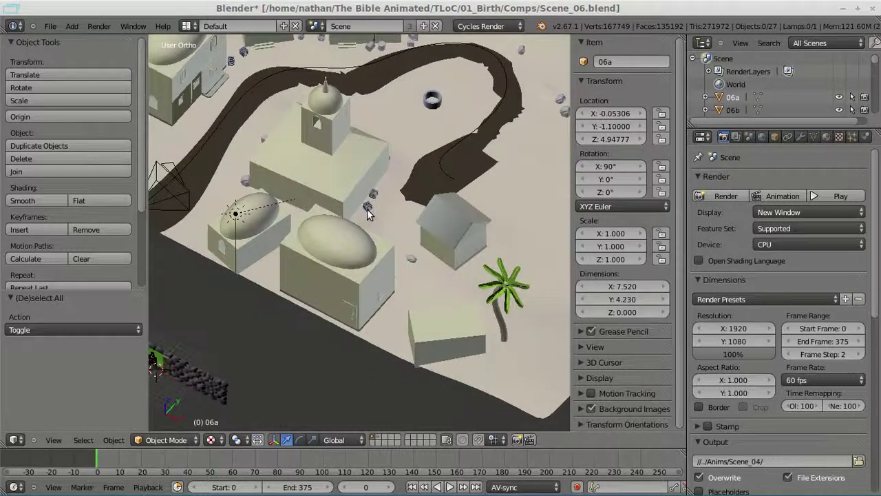
scroll(367, 208, "down", 1)
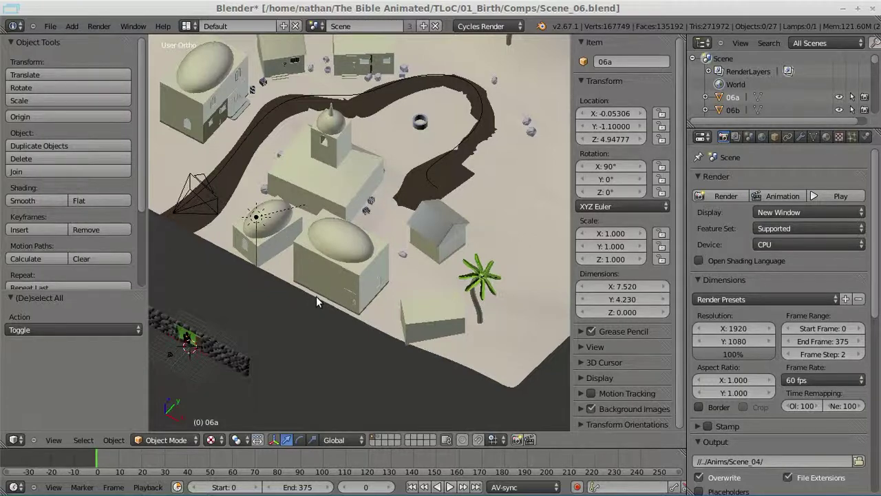
middle_click_drag(315, 298, 327, 241)
middle_click_drag(266, 373, 311, 343, "shift")
scroll(310, 351, "up", 4)
middle_click_drag(299, 387, 438, 227, "shift")
scroll(420, 297, "up", 2)
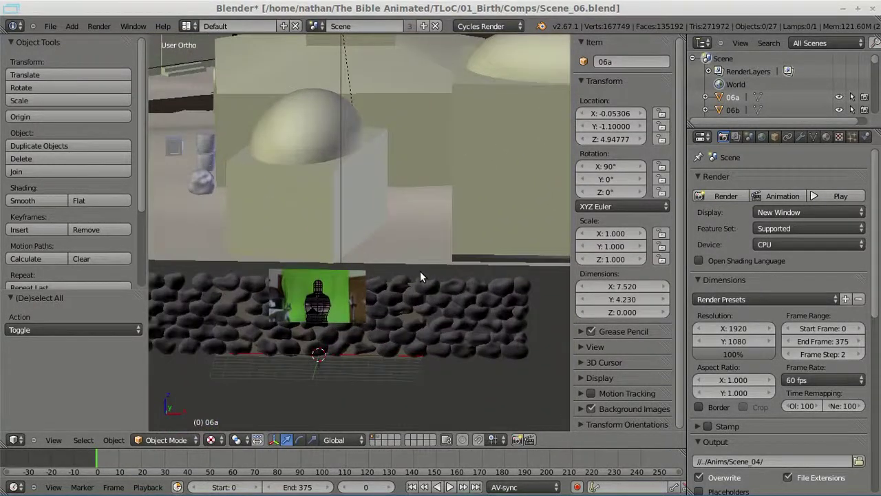
In camera view, move the 06a green-screen footage plane to layer 2.
key("KP_0")
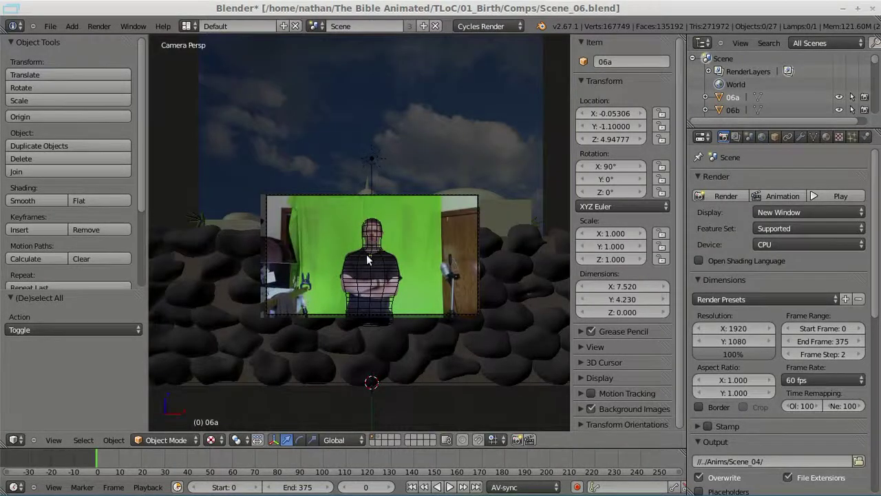
scroll(366, 254, "up", 4)
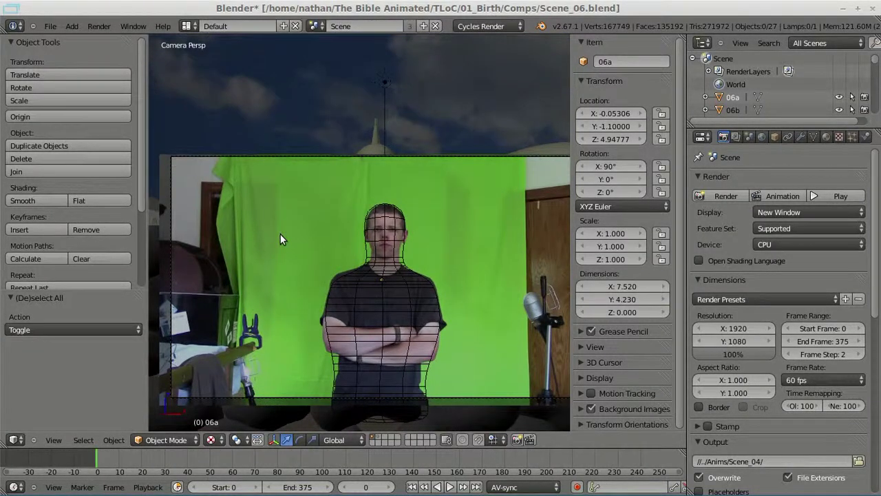
right_click(253, 211)
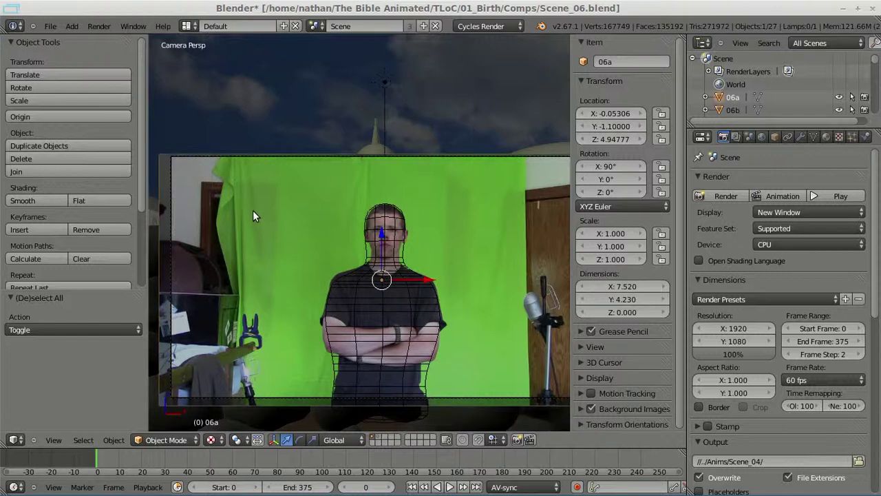
key("m")
key("2")
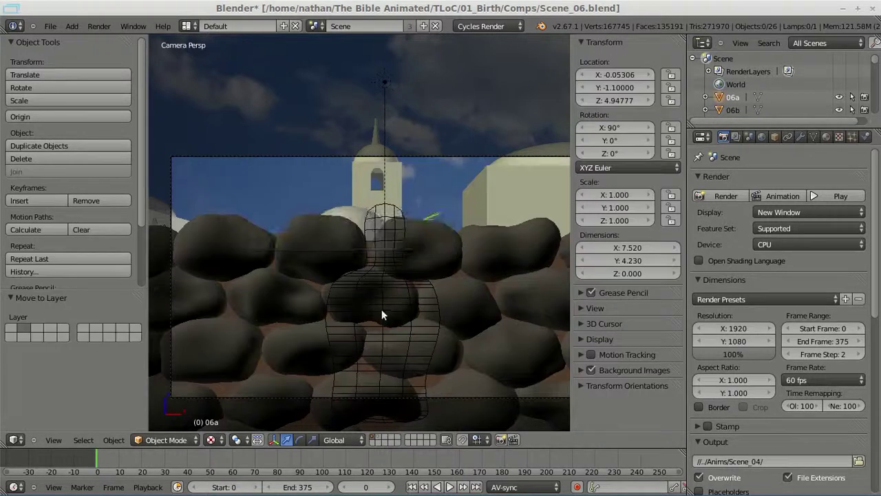
Check the stone wall and town without the footage plane, and display layer 2 in camera view.
scroll(288, 318, "down", 1)
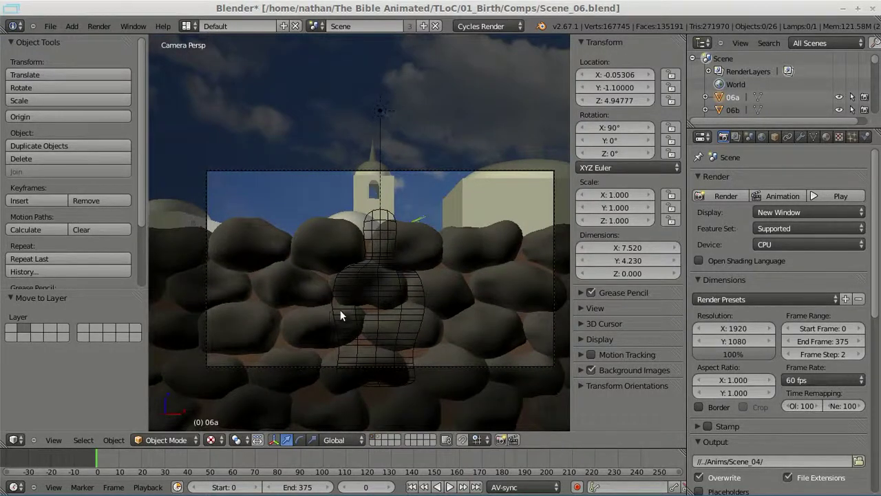
mouse_move(415, 256)
middle_mouse_down()
mouse_move(400, 273)
mouse_move(415, 271)
middle_mouse_up()
key("KP_0")
key("2")
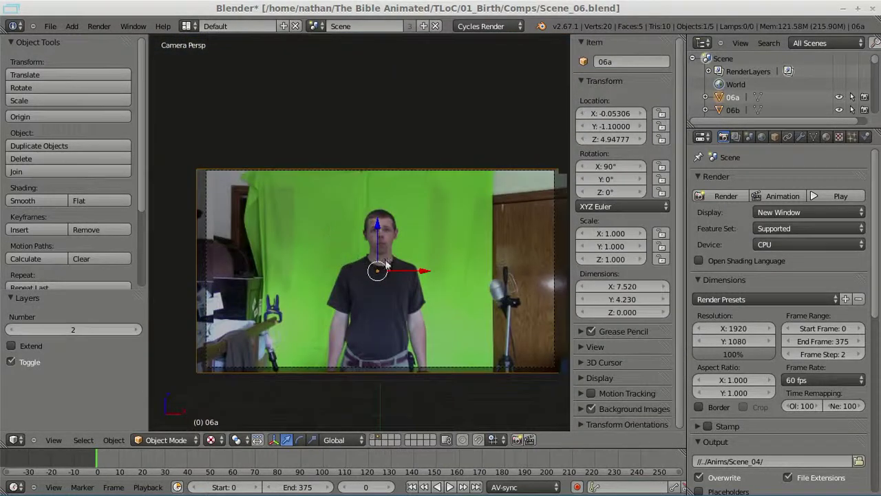
Switch to the file manager and open the 01_Birth folder inside The Bible Animated/TLoC.
left_click(114, 487)
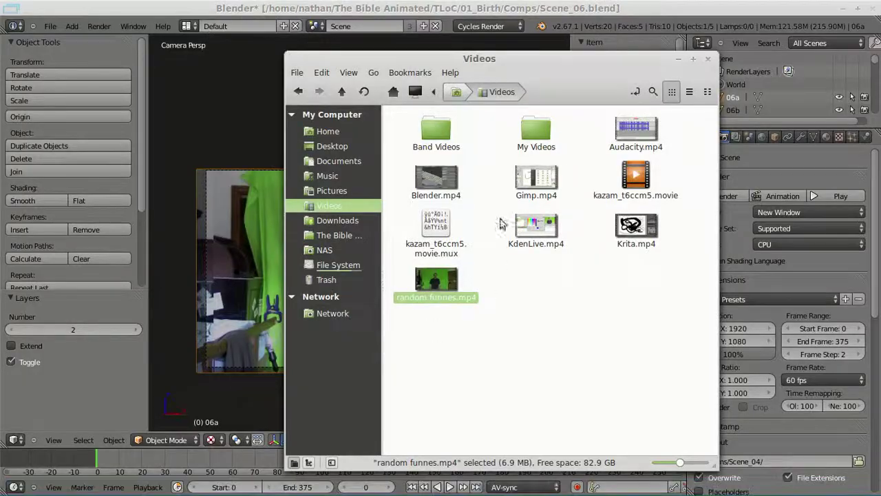
left_click(331, 236)
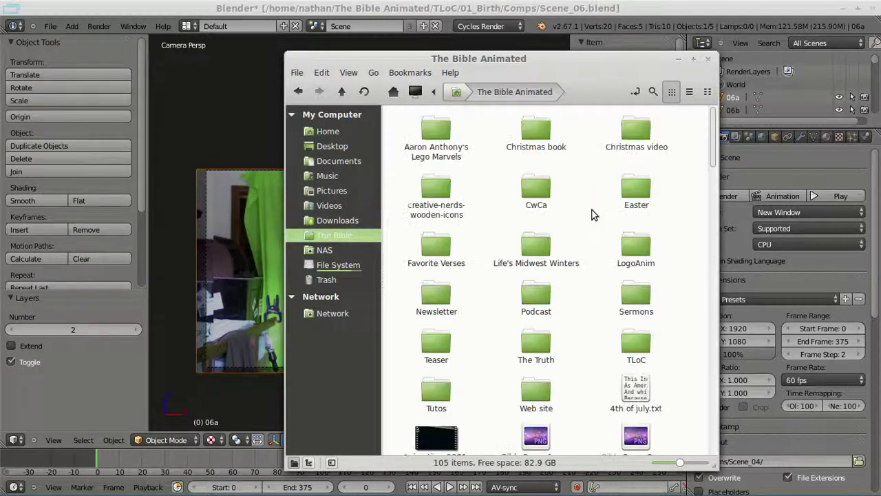
left_click(634, 342)
double_click(635, 343)
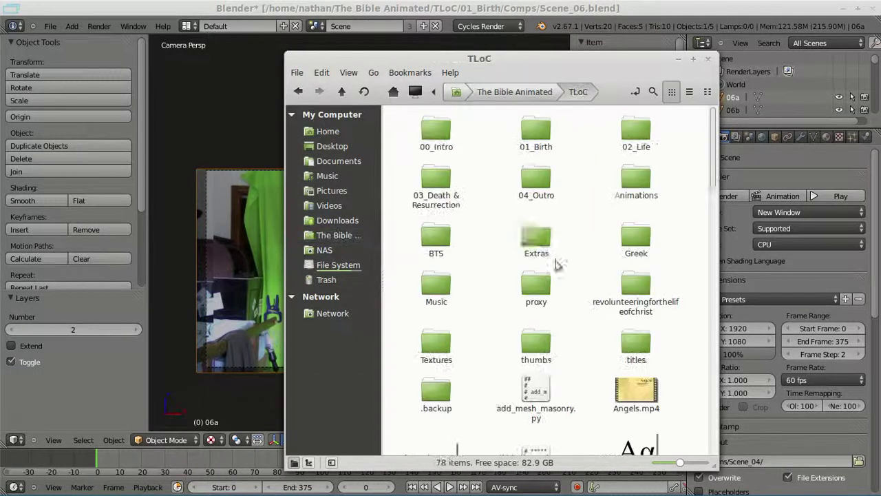
double_click(535, 132)
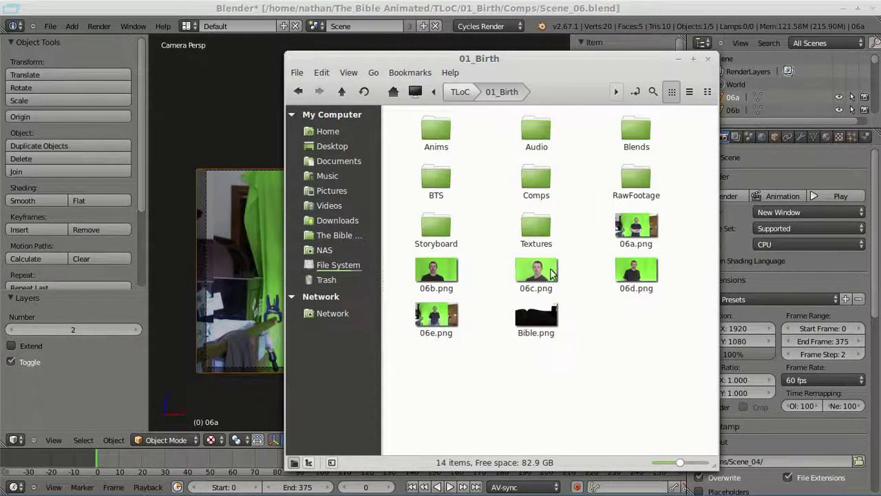
left_click_drag(630, 228, 628, 247)
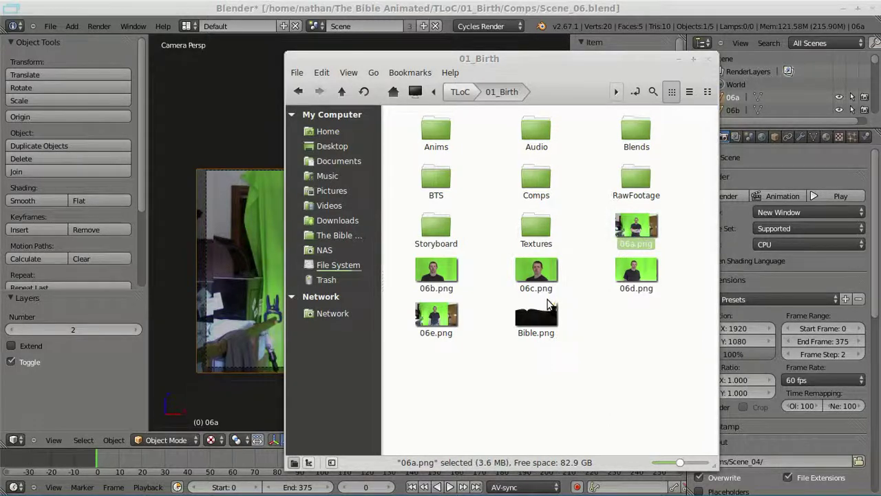
Browse the green-screen stills in the image viewer, starting from 06a.png, and return to Blender.
double_click(628, 247)
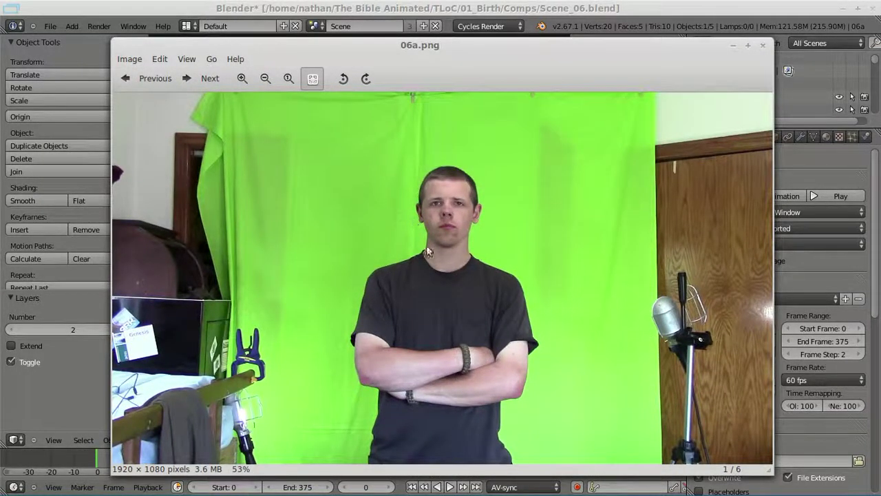
left_click(198, 79)
left_click(198, 79)
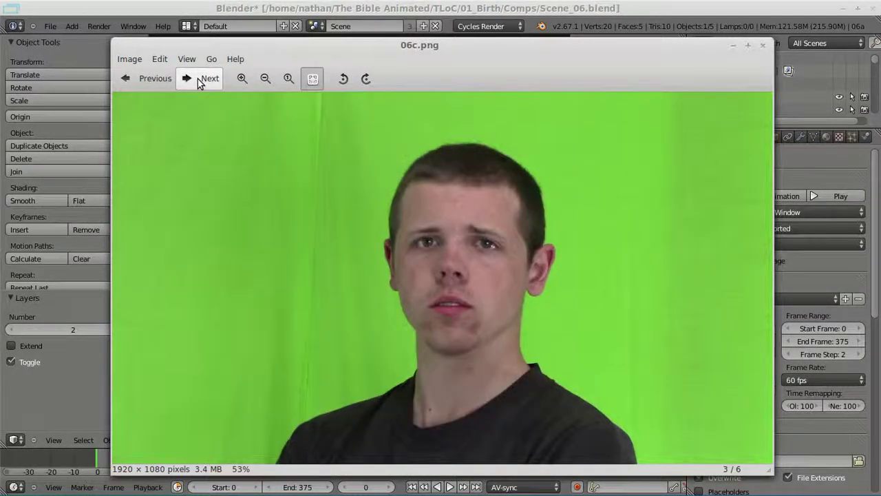
left_click(197, 79)
left_click(198, 78)
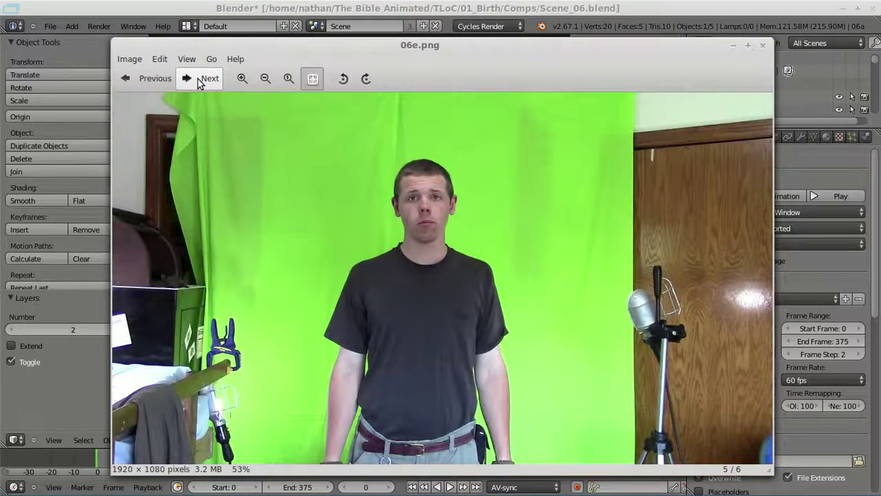
left_click(197, 78)
left_click(198, 79)
left_click(197, 79)
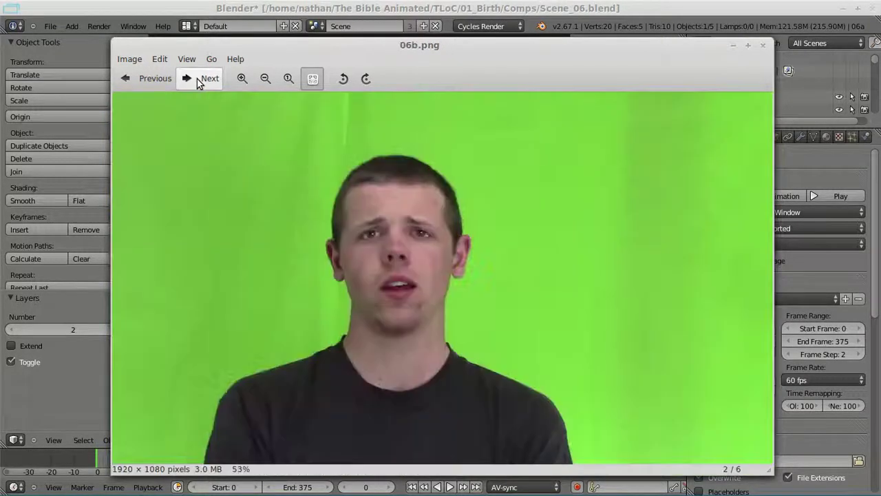
left_click(198, 78)
left_click(197, 79)
left_click(197, 78)
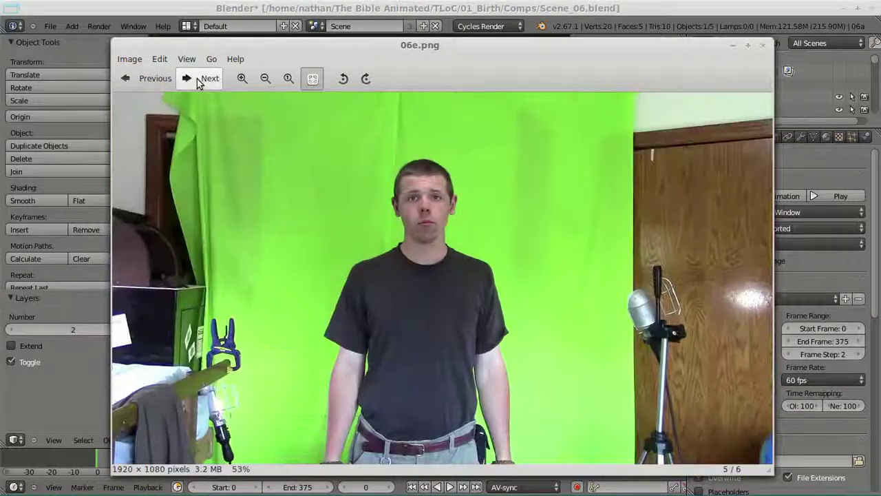
left_click(761, 47)
left_click(405, 6)
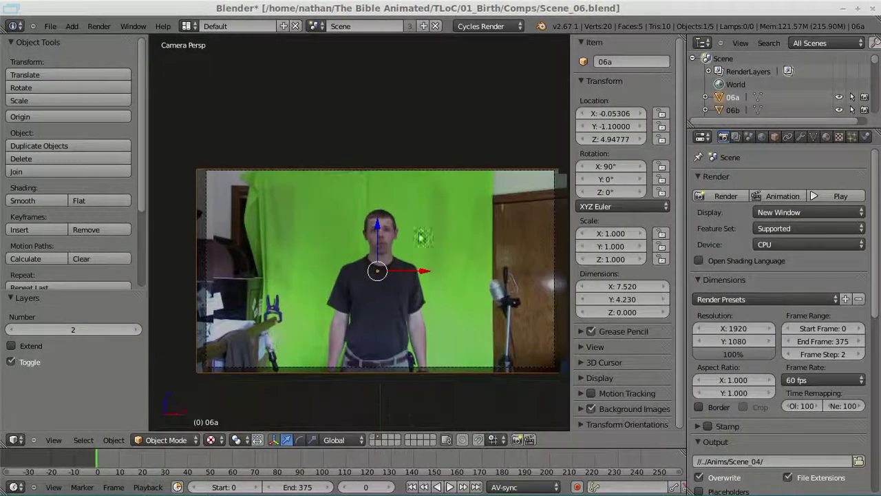
Display layer 1 and select the Body wireframe mesh in front of the wall.
scroll(424, 250, "up", 1)
key("1")
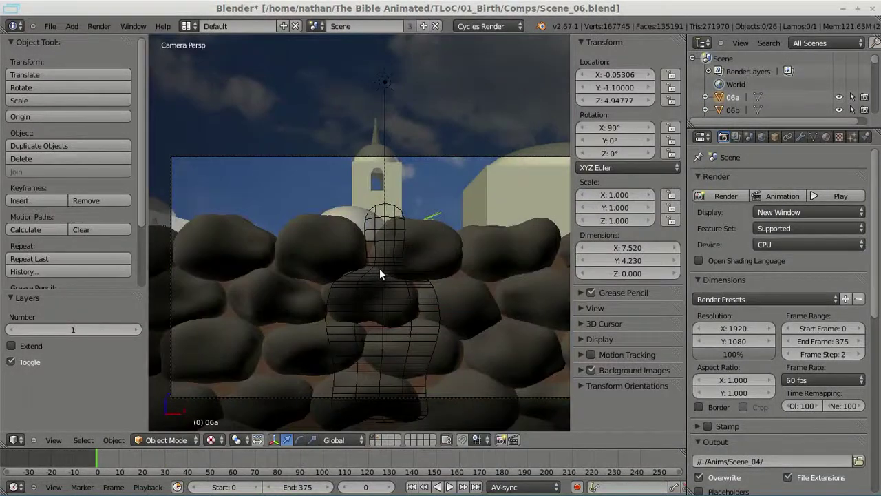
right_click(381, 262)
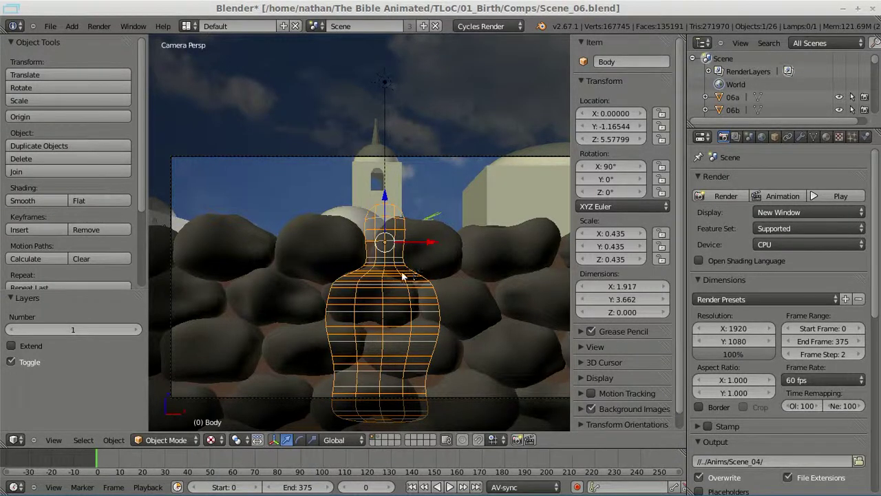
Display layer 2 and cycle the selection through the overlapping footage planes from an angled view.
key("2")
middle_click_drag(446, 274, 426, 286)
scroll(365, 289, "up", 3)
middle_click_drag(317, 291, 405, 277, "shift")
scroll(405, 278, "up", 7)
right_click(451, 301)
right_click(450, 301)
right_click(451, 302)
right_click(451, 301)
right_click(465, 306)
right_click(465, 304)
right_click(463, 299)
right_click(463, 303)
right_click(463, 302)
right_click(463, 303)
right_click(463, 303)
right_click(463, 303)
right_click(463, 303)
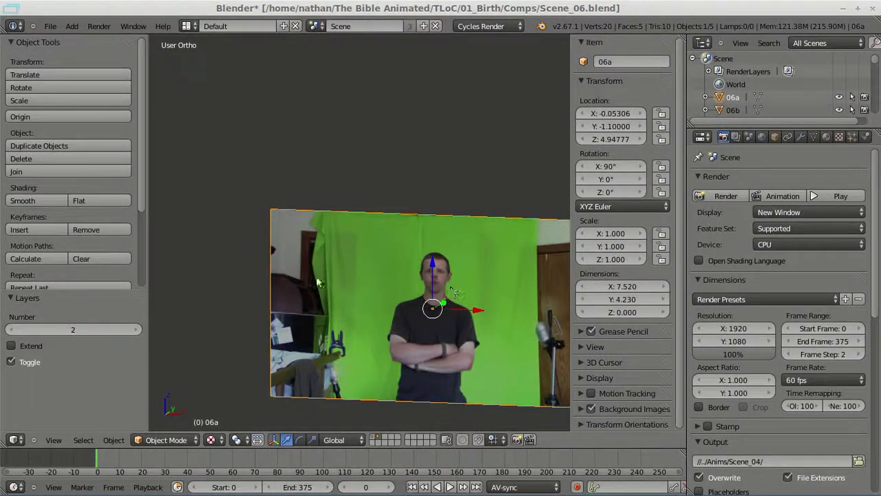
Move the 06e footage plane to layer 1 and display that layer in camera view.
key("ctrl+z")
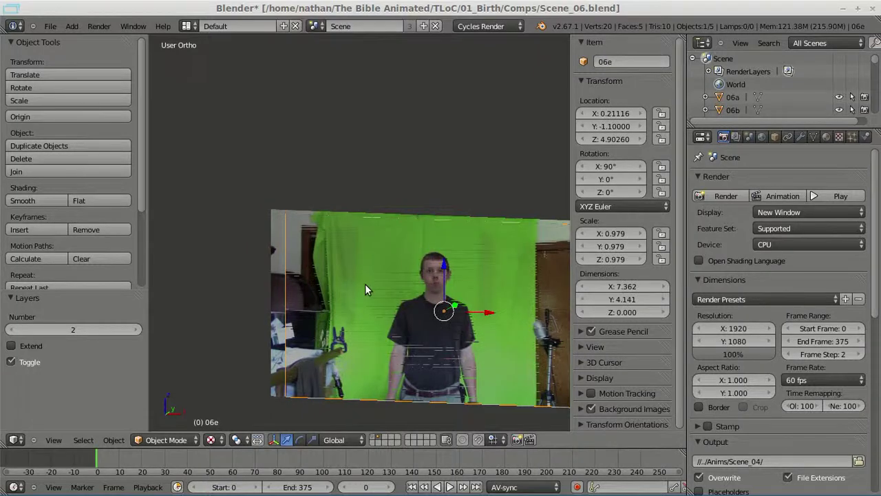
key("m")
key("2")
key("m")
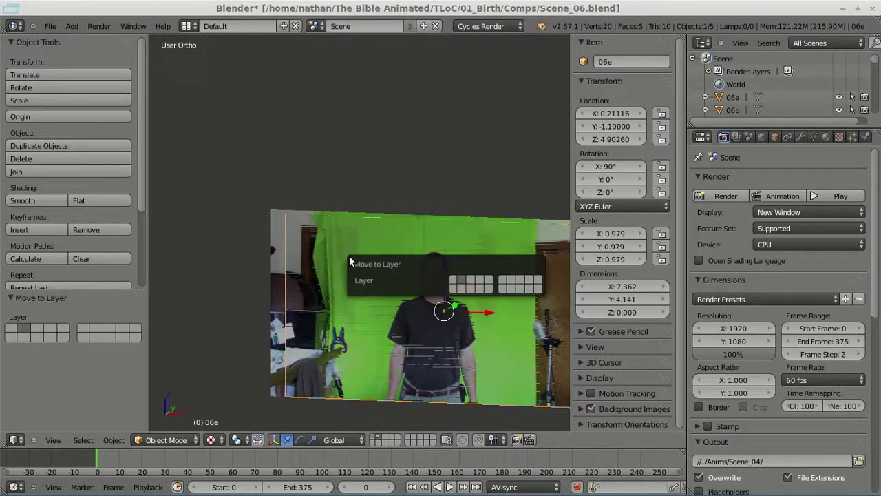
key("1")
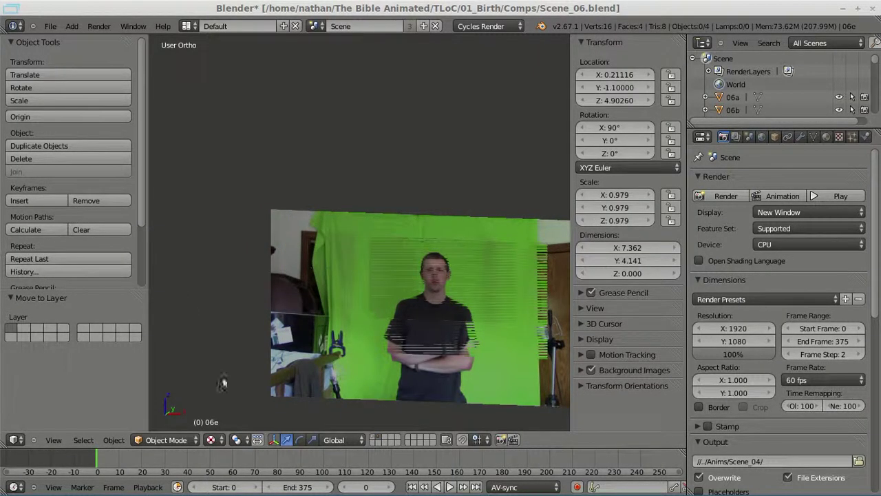
key("1")
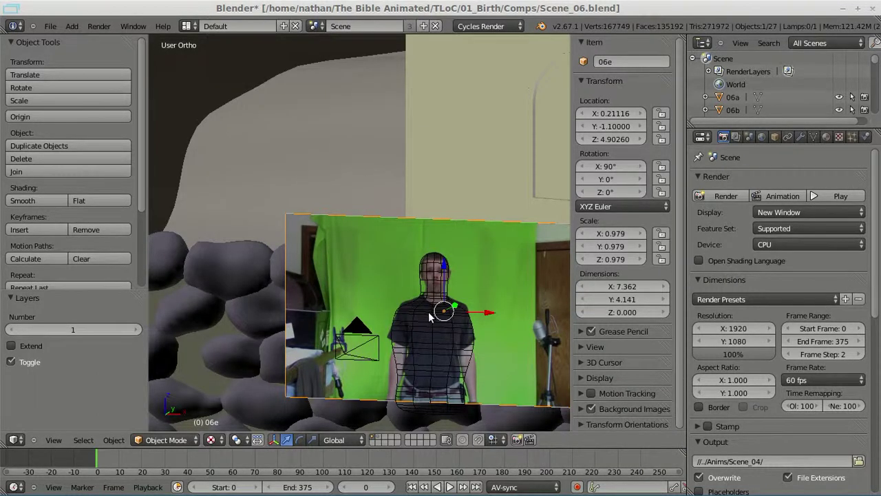
key("KP_0")
scroll(411, 314, "down", 1)
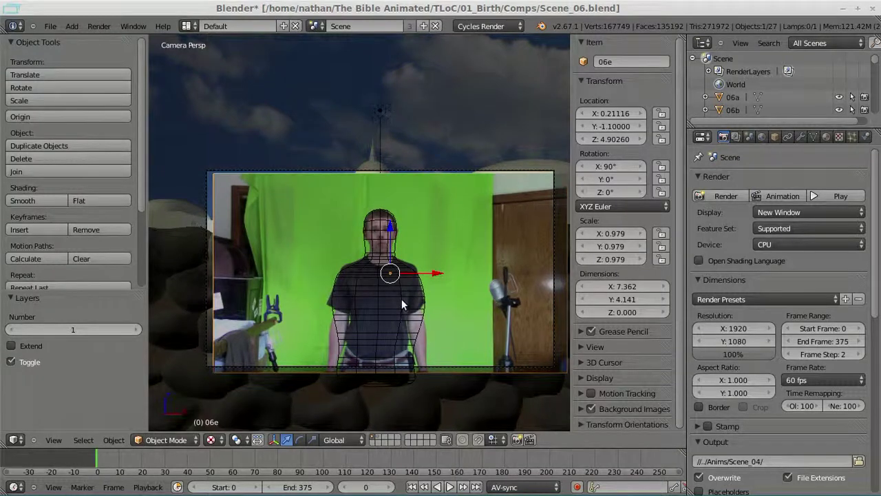
scroll(401, 298, "up", 1)
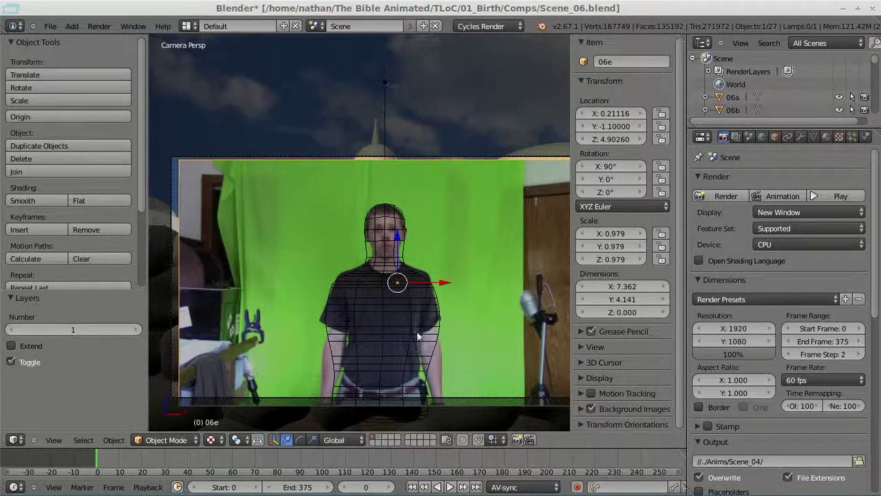
Select the camera and go to its keyframe at frame 50 in camera view.
middle_click_drag(475, 293, 294, 273)
right_click(295, 268)
key("KP_0")
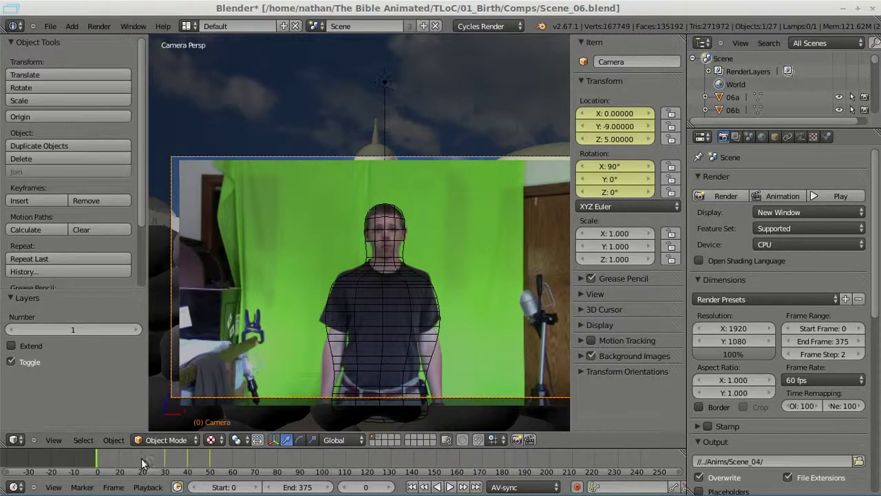
left_click(210, 465)
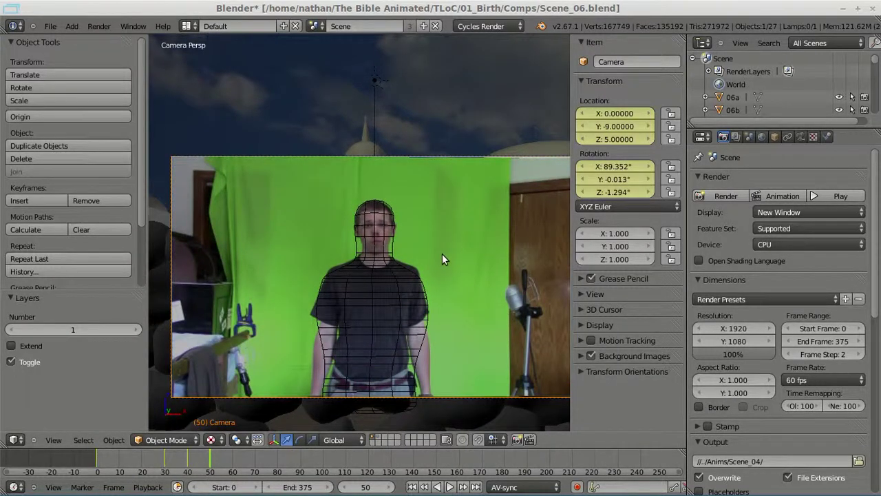
middle_click_drag(439, 274, 413, 247, "shift")
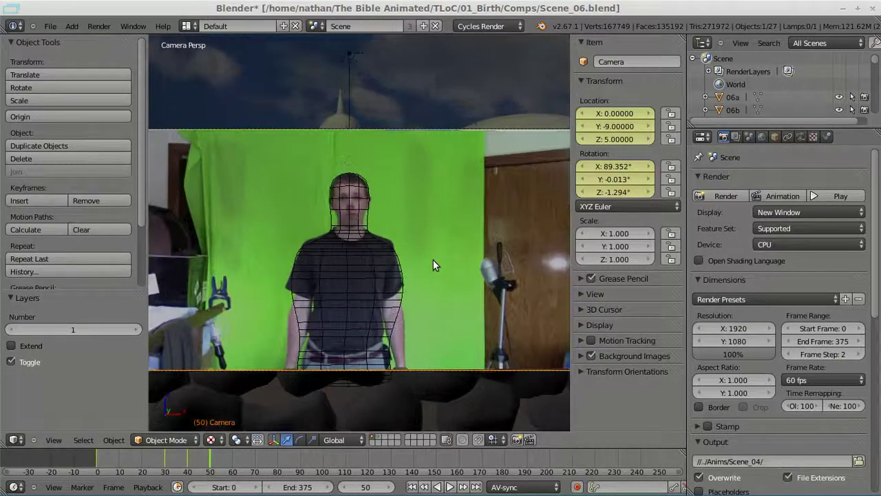
Move the camera and the 06e footage plane to layer 2 and display that layer.
key("m")
key("2")
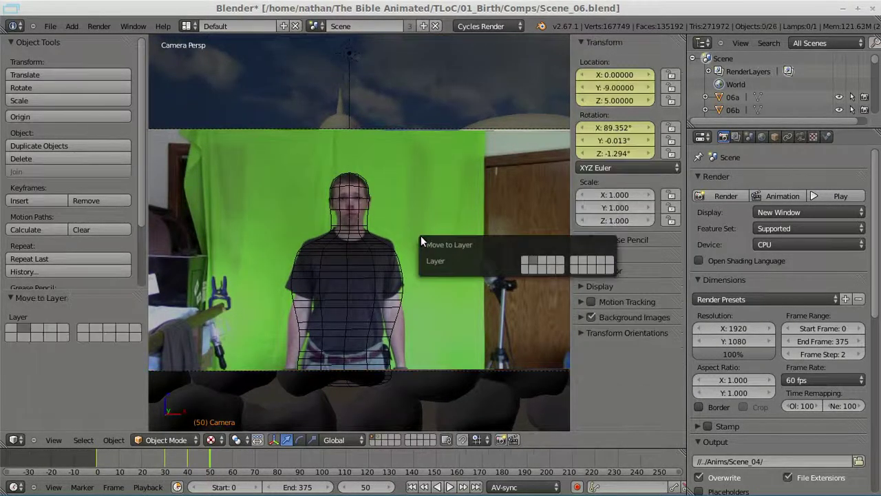
right_click(429, 212)
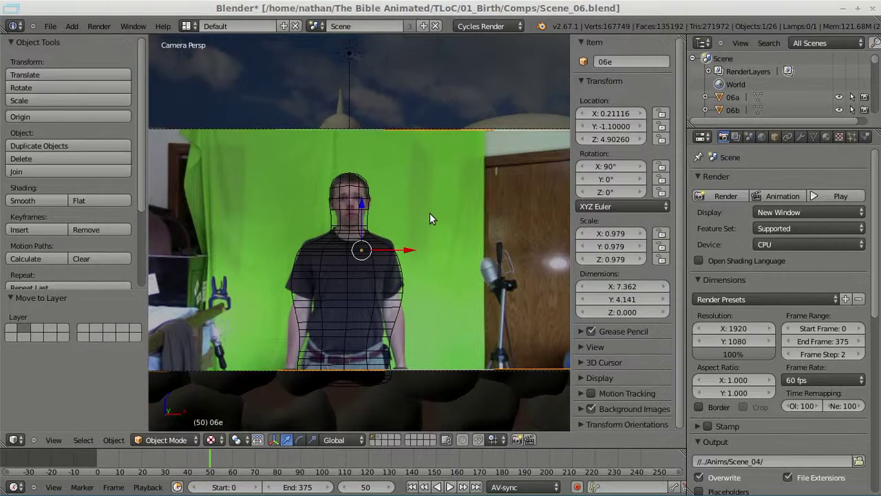
key("m")
key("2")
key("2")
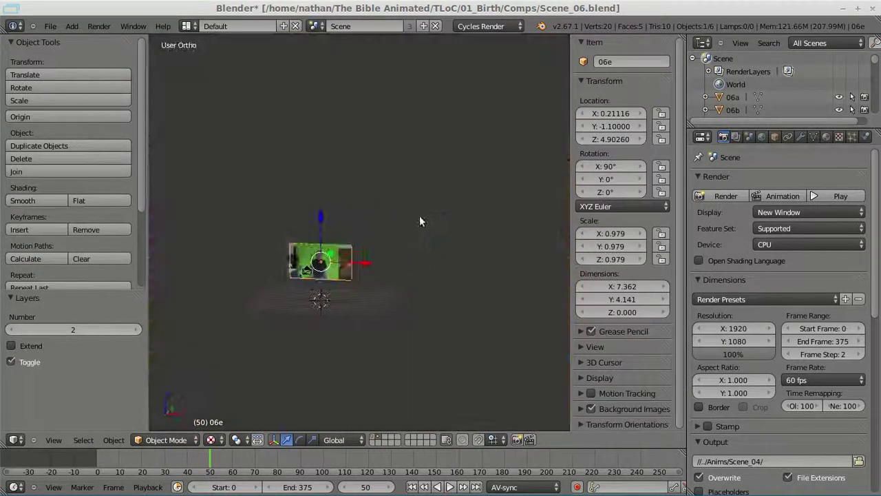
Pick out the 06c footage plane among the overlapping planes using wireframe display, and return to textured shading.
scroll(334, 284, "up", 6)
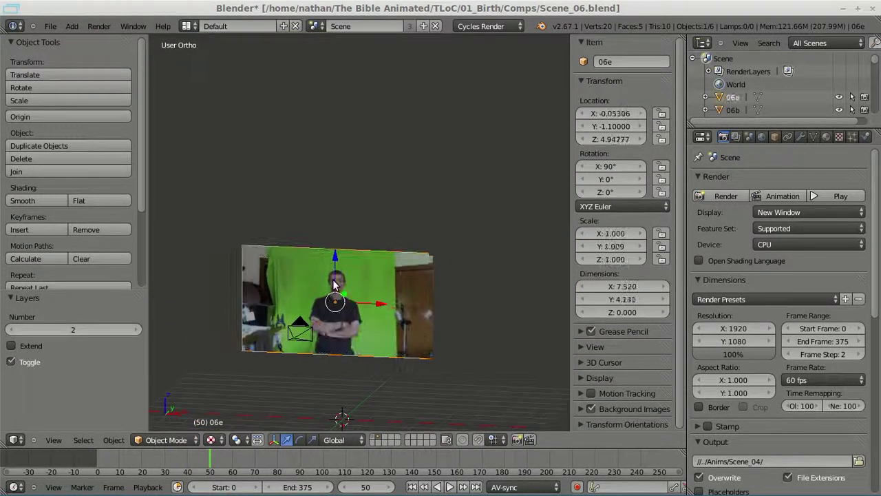
right_click(328, 285)
right_click(327, 286)
right_click(333, 285)
right_click(336, 291)
right_click(337, 291)
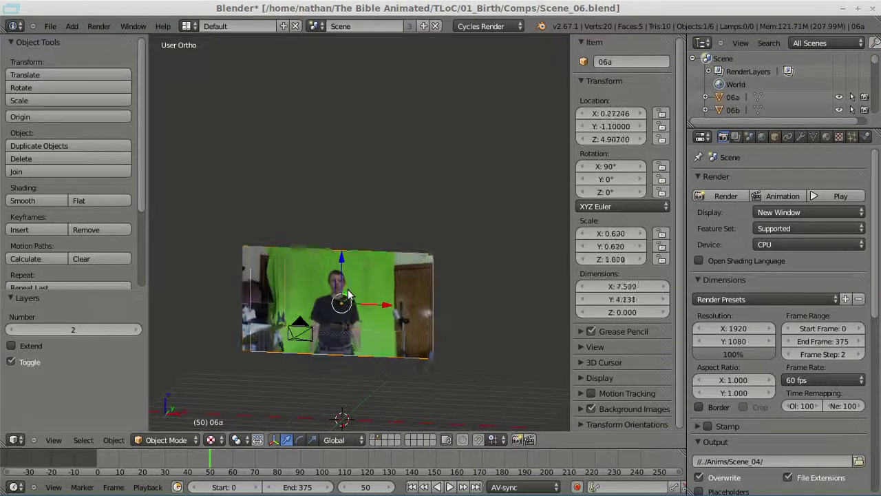
right_click(349, 294)
key("z")
right_click(373, 302)
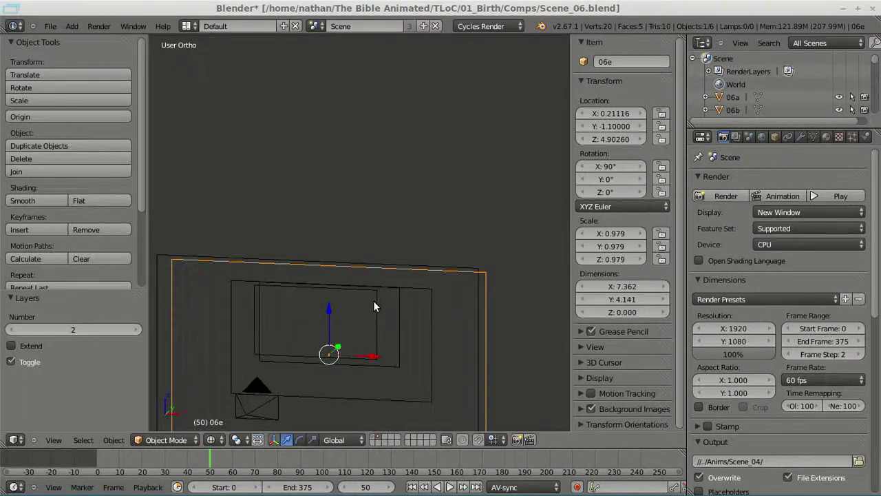
right_click(374, 302)
key("z")
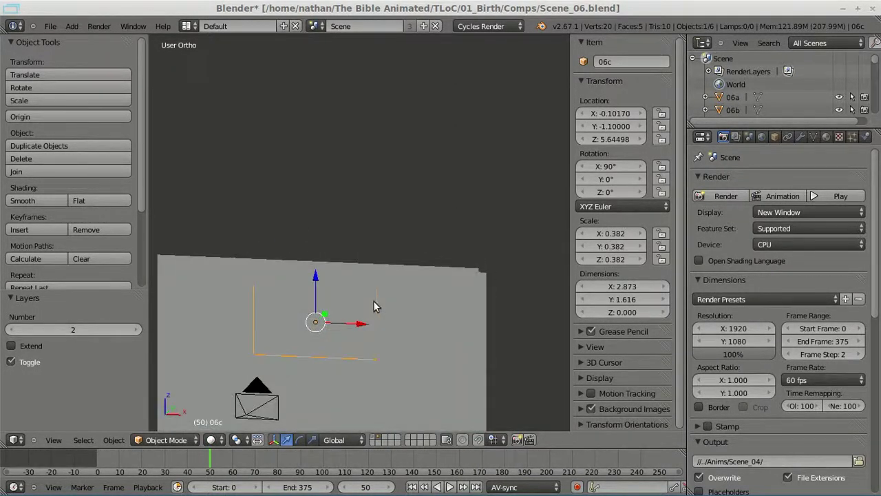
key("alt+z")
Move the 06c footage plane to layer 1 and display that layer in camera view.
key("m")
key("1")
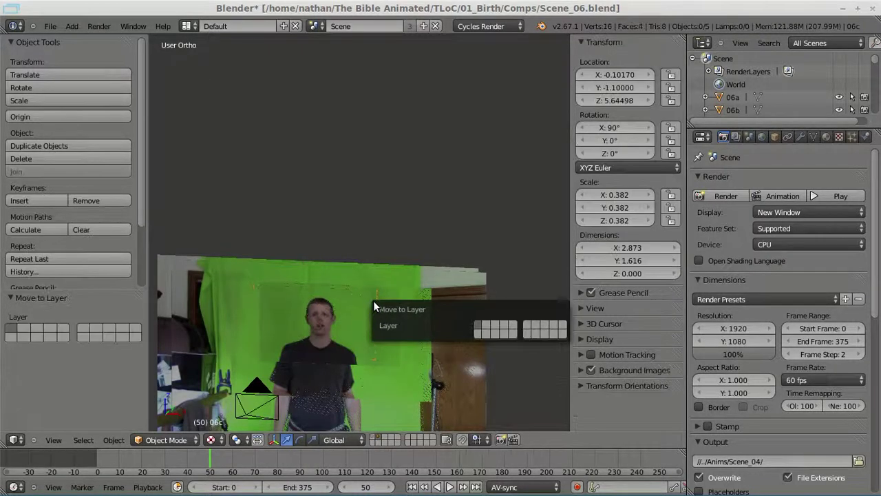
key("1")
key("KP_0")
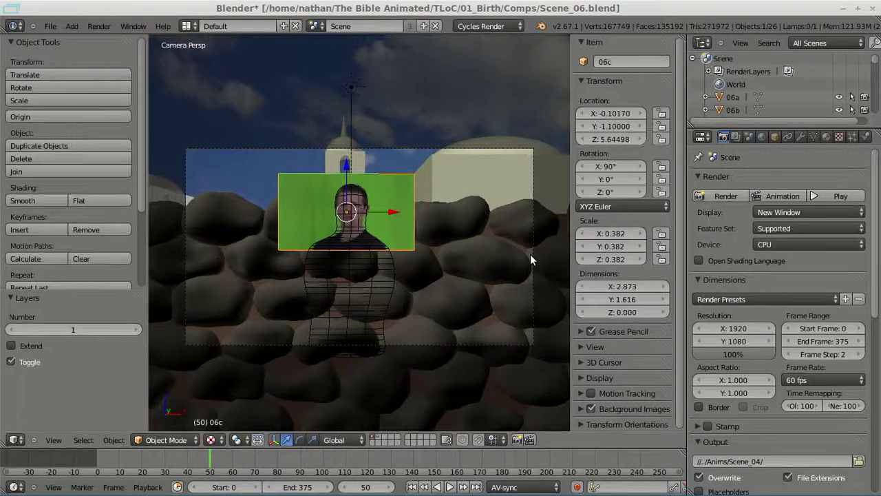
Go to frame 40 and on to frame 31 to examine how the 06c footage lines up with the Body wireframe and camera frame.
scroll(355, 221, "up", 1)
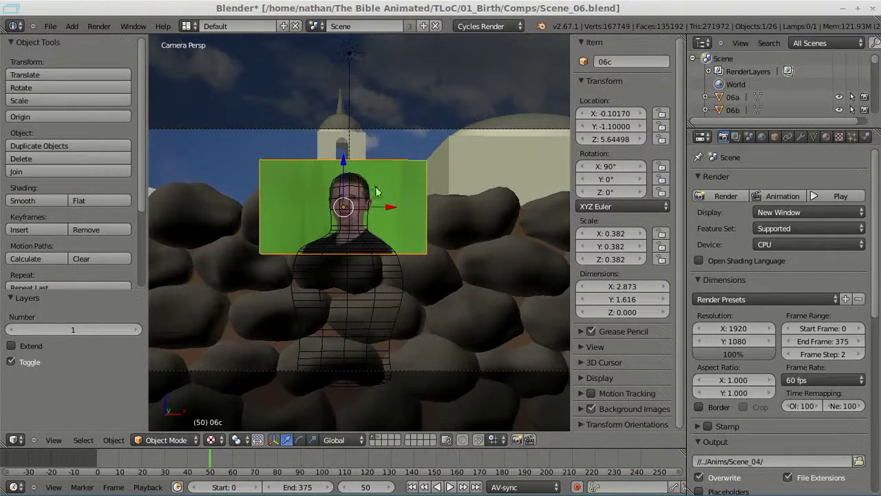
left_click(187, 463)
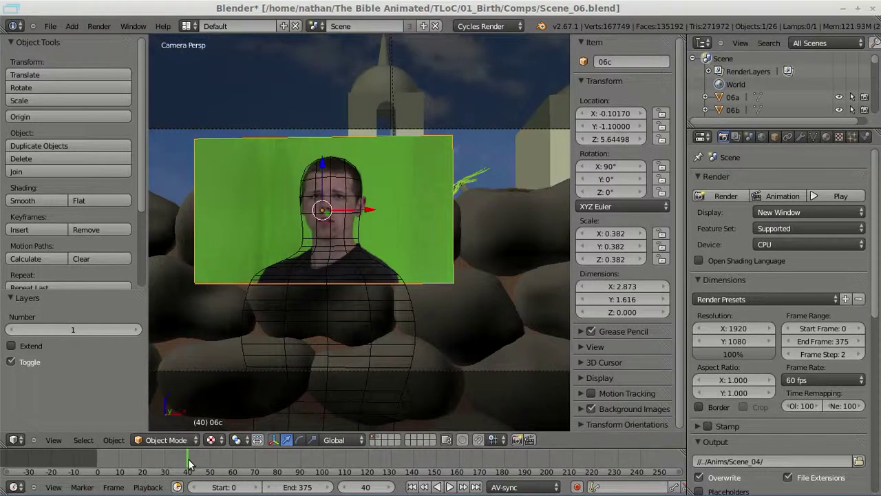
scroll(376, 237, "down", 1)
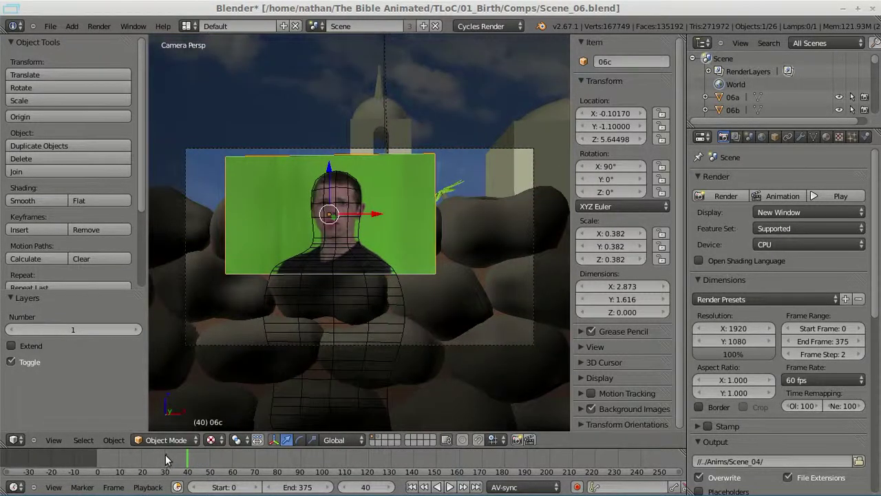
left_click(165, 454)
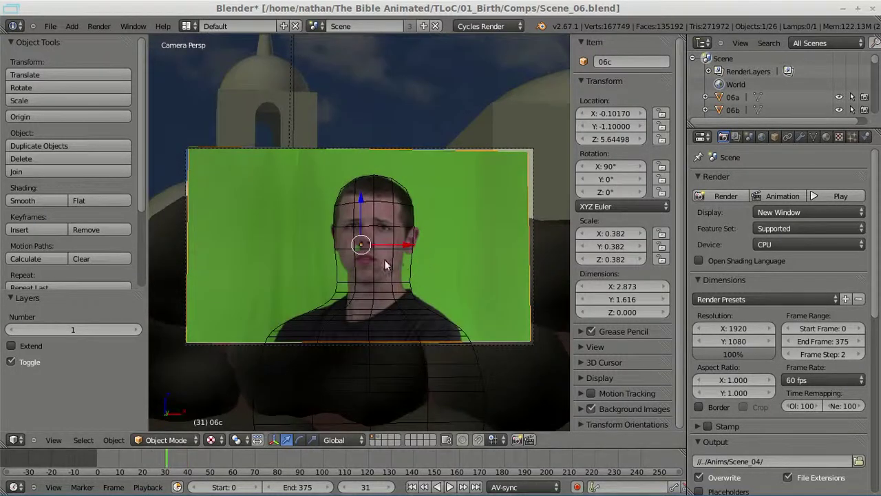
scroll(384, 262, "up", 1)
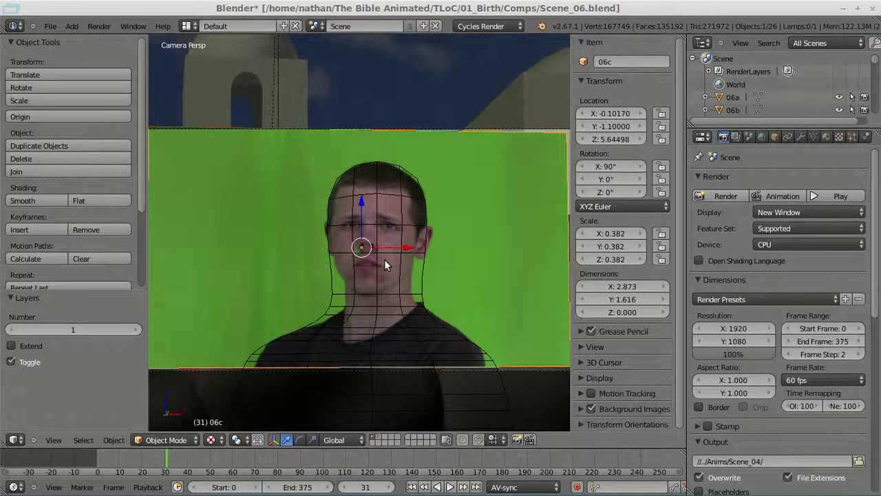
scroll(384, 262, "down", 1)
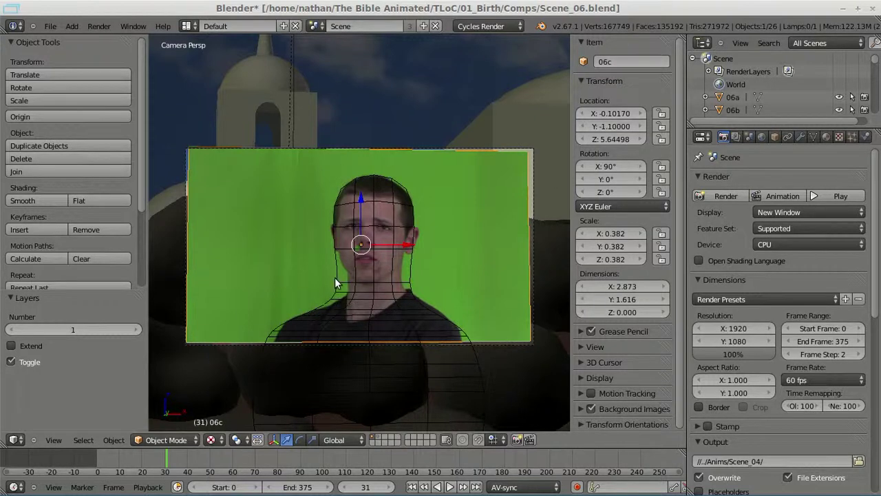
scroll(335, 282, "up", 1)
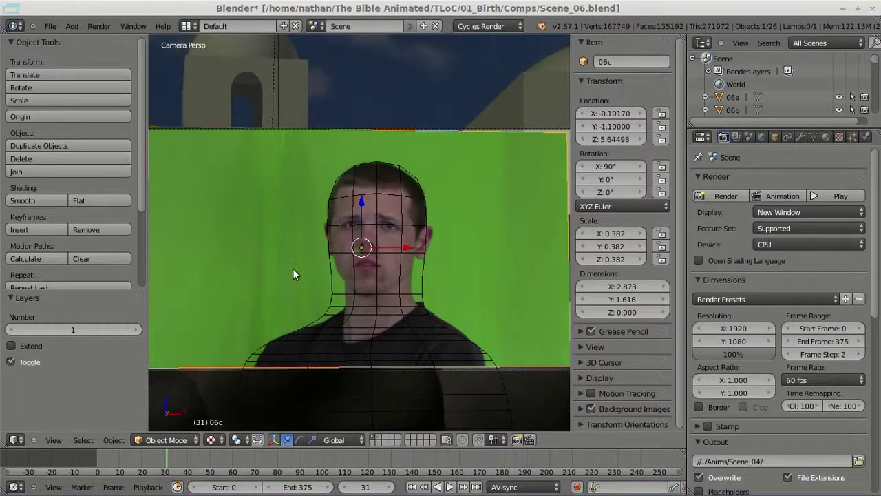
scroll(258, 248, "down", 1)
Move the block wall to layer 2.
right_click(255, 242)
key("m")
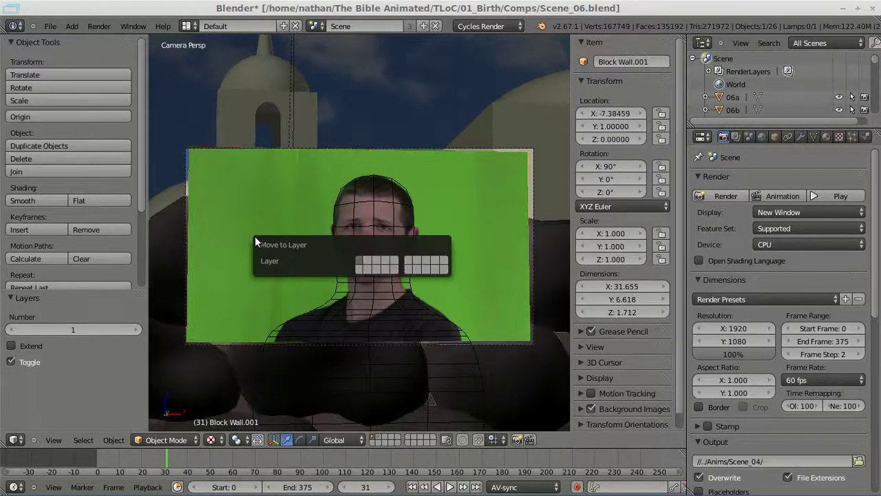
key("2")
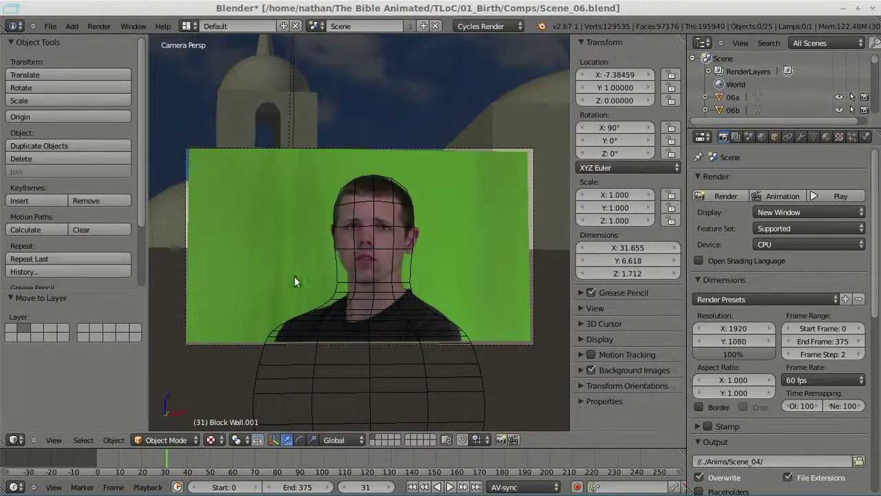
Select the 06c footage plane and move it to layer 2.
right_click(239, 231)
key("m")
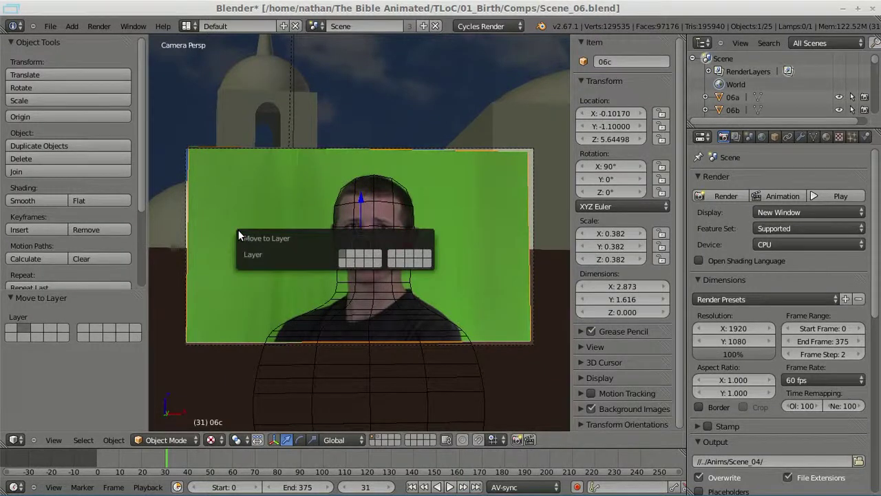
key("2")
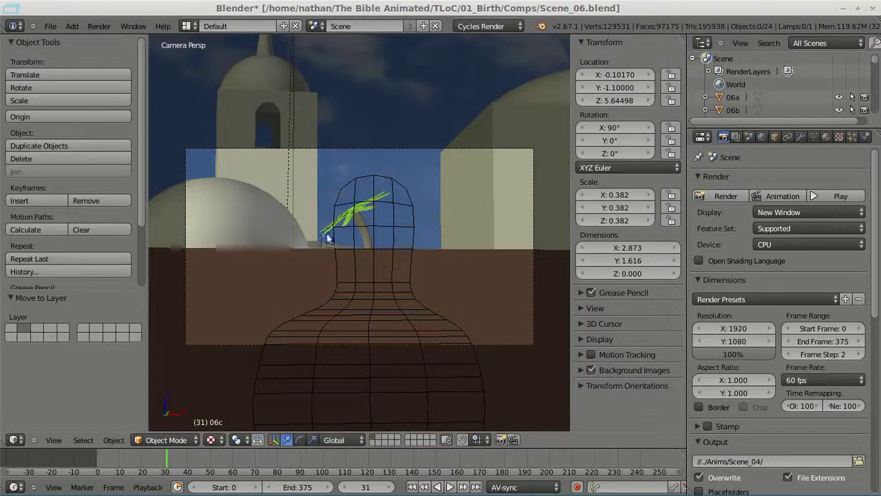
Move the block wall from layer 2 back to layer 1 and display layer 1 in camera view.
key("1")
key("2")
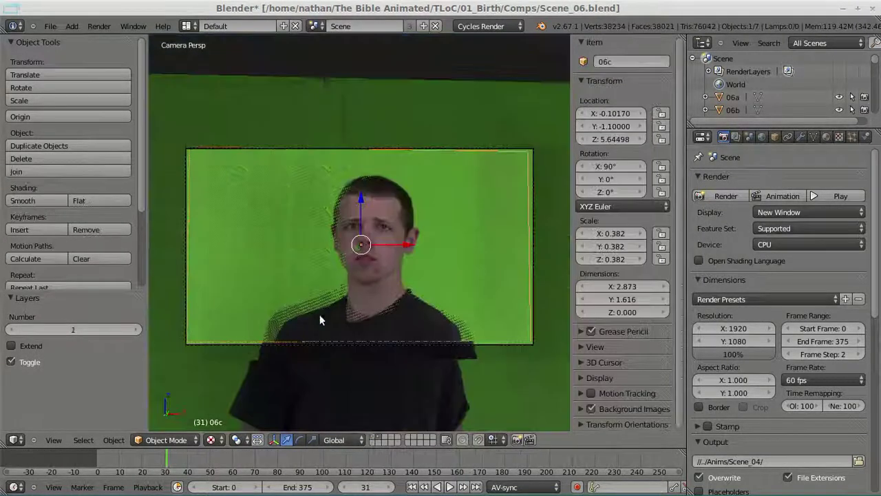
middle_click_drag(319, 338, 340, 313)
right_click(340, 313)
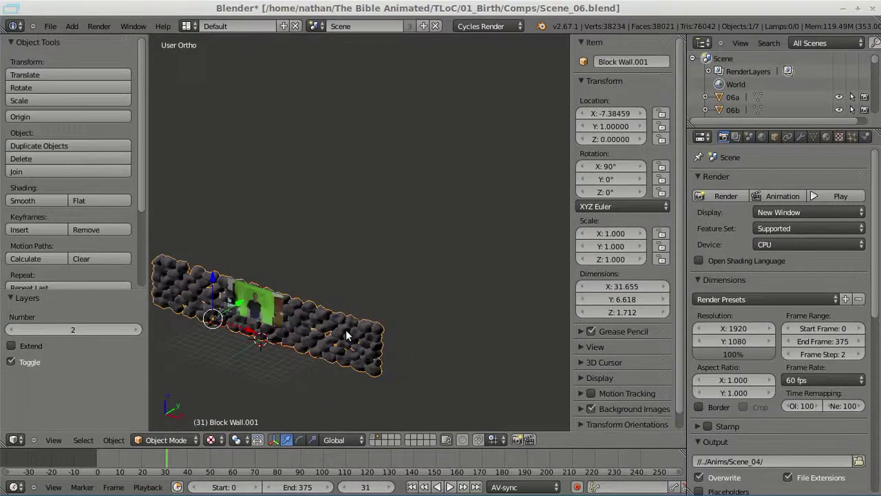
key("m")
key("1")
key("1")
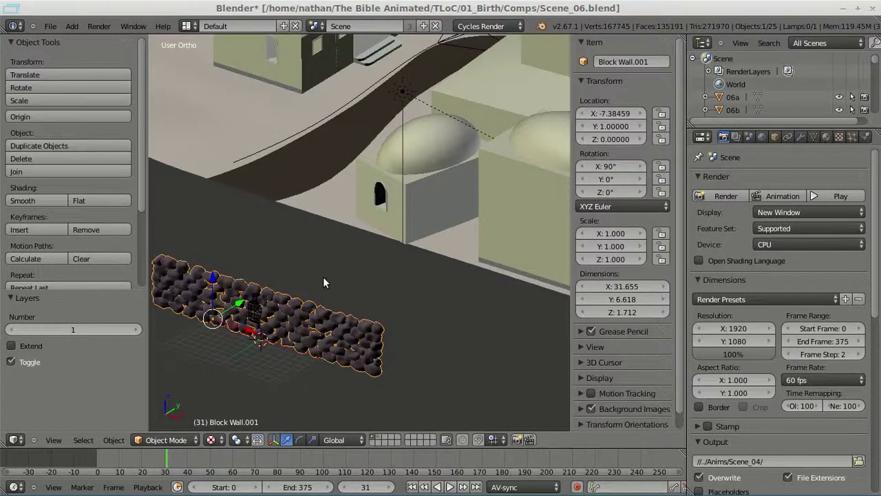
key("KP_0")
key("KP_0")
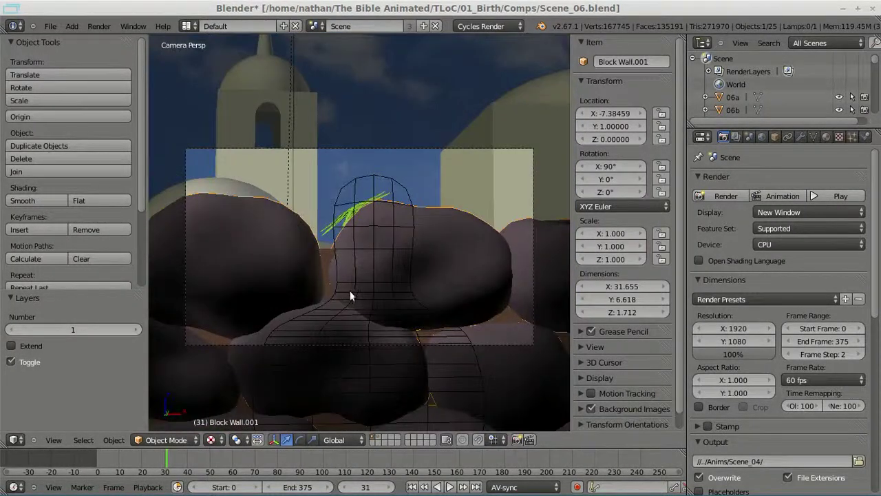
Start a render of frame 31 and cancel it to return to the scene.
scroll(372, 268, "down", 1)
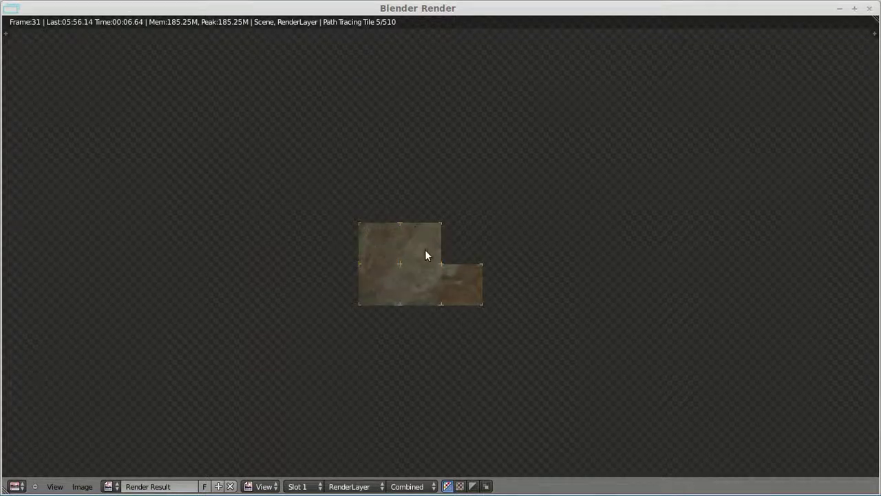
key("Escape")
key("Escape")
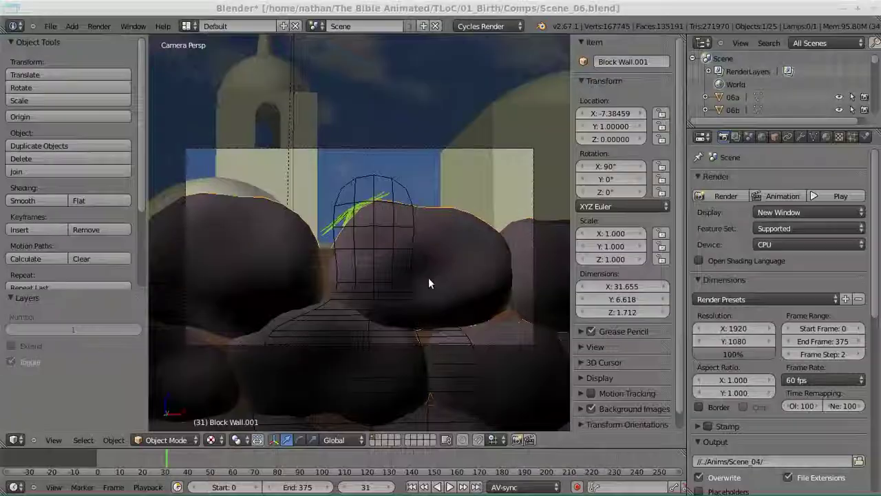
scroll(402, 265, "up", 1)
scroll(403, 265, "down", 2)
Switch to the file manager, open Scene_06a.png from the Textures folder and look through the rendered backgrounds up to Scene_06d.png.
mouse_move(275, 494)
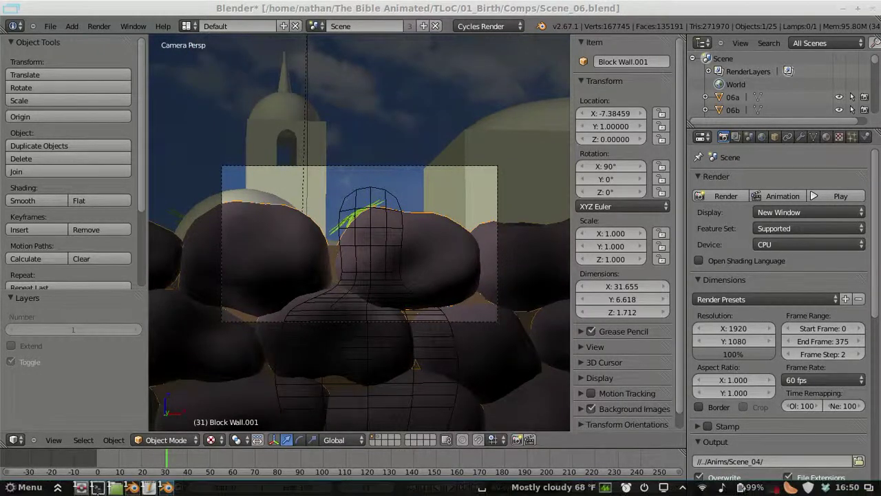
left_click(117, 489)
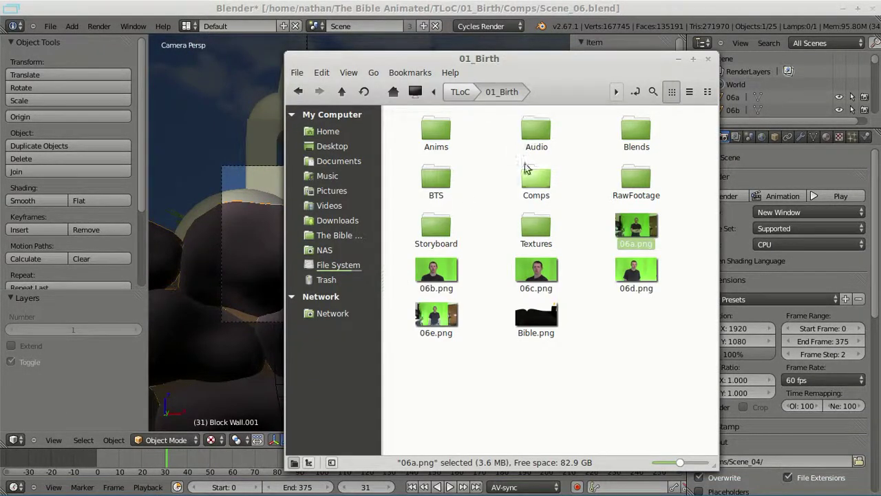
left_click_drag(534, 229, 526, 238)
double_click(527, 237)
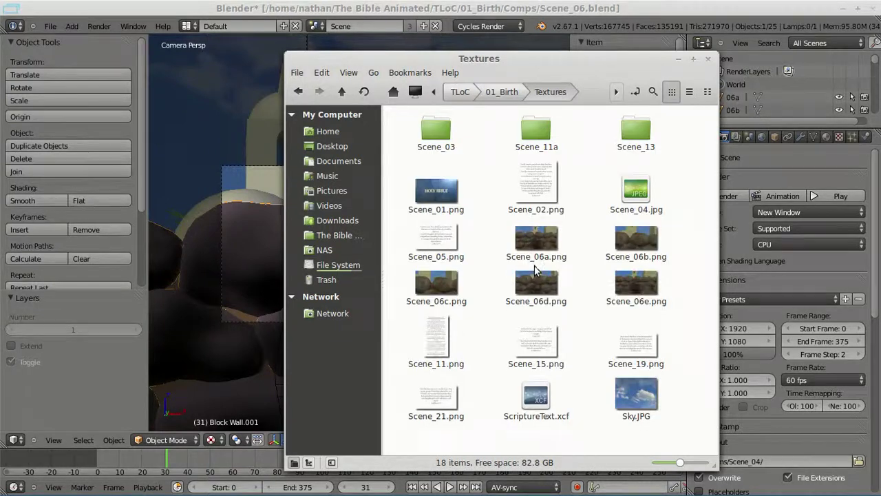
left_click(535, 239)
double_click(533, 235)
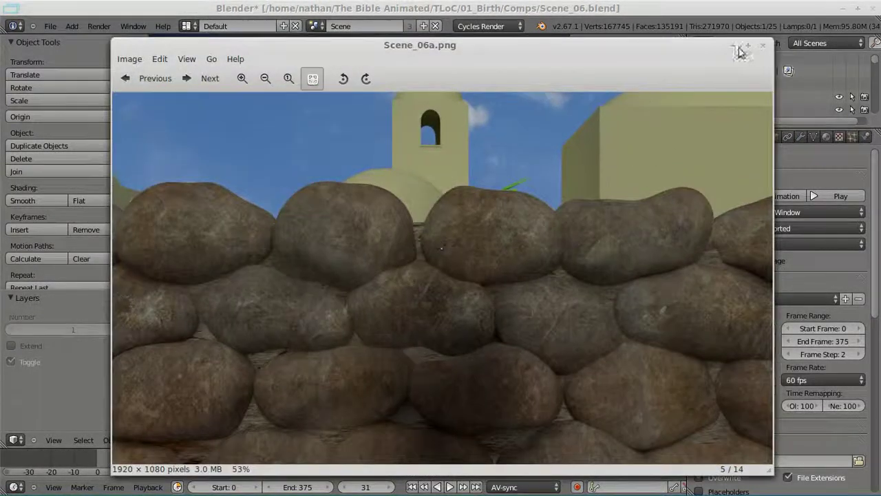
left_click(747, 46)
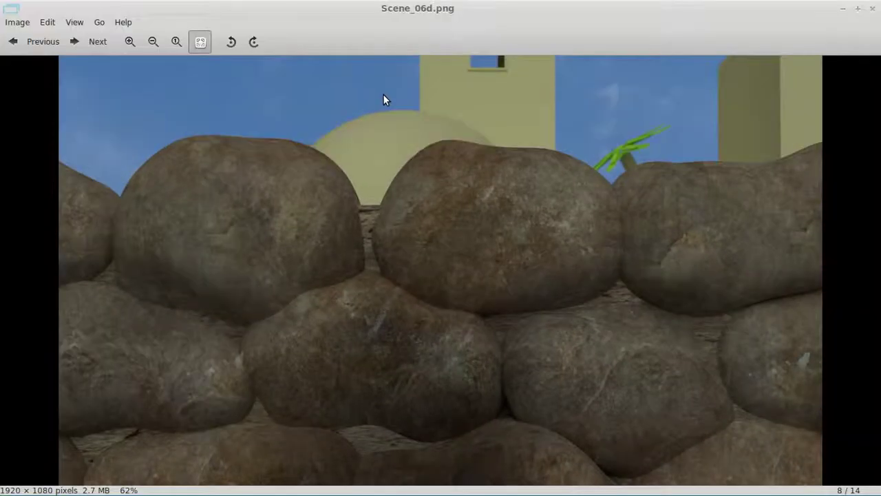
left_click(877, 7)
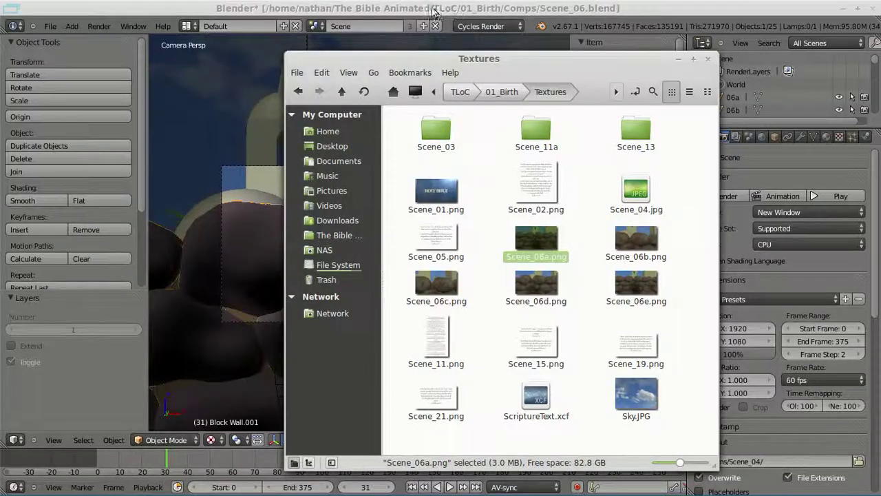
Switch back to Blender, select the curved sky plane and try moving it freely from an angled view.
left_click(433, 9)
right_click(452, 98)
middle_click_drag(453, 98, 387, 173)
scroll(387, 178, "down", 8)
key("KP_Decimal")
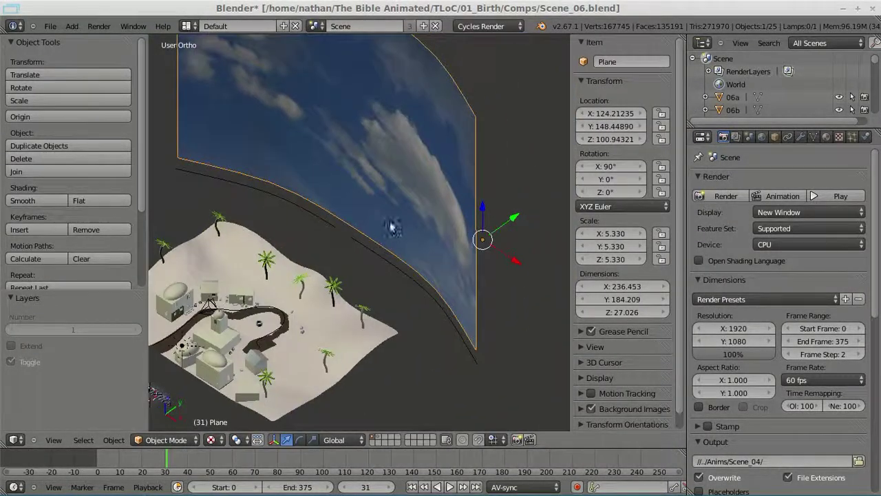
middle_click_drag(332, 243, 372, 187)
key("g")
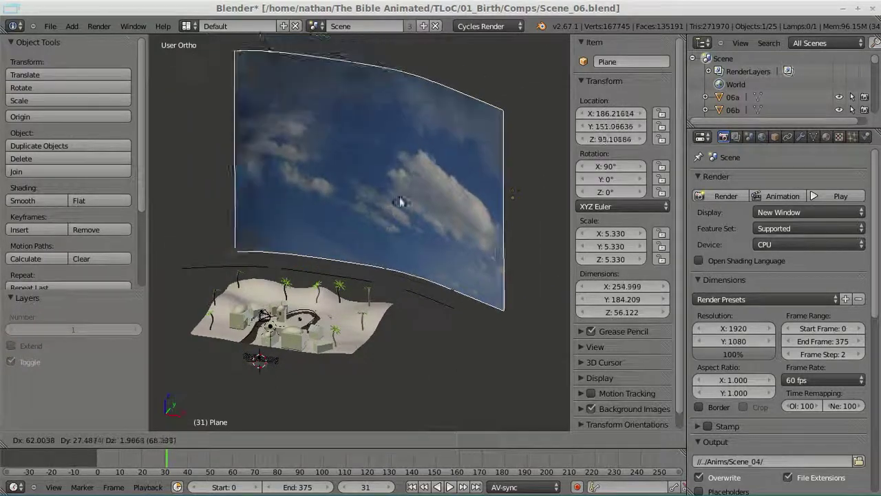
left_click(362, 195)
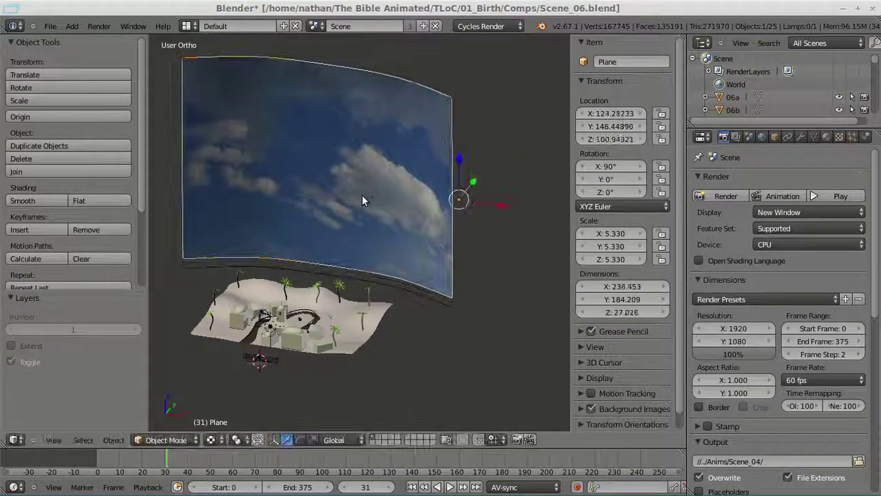
Slide the curved sky plane along the X axis in camera view to about X 124.2 and move it to layer 2.
key("KP_0")
key("g")
key("x")
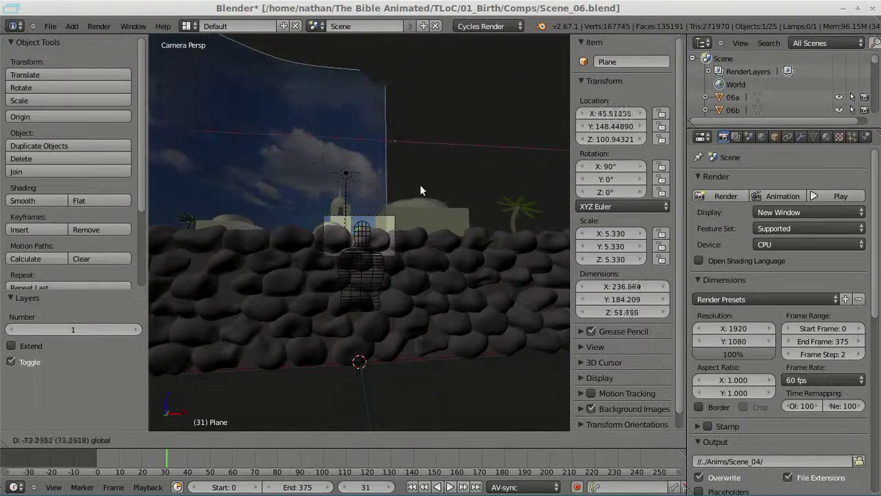
left_click(492, 185)
scroll(351, 206, "up", 7)
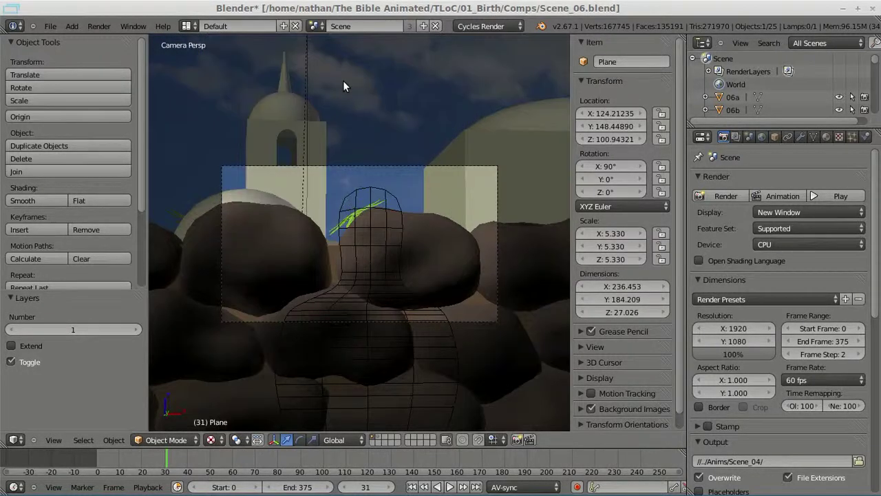
key("m")
key("2")
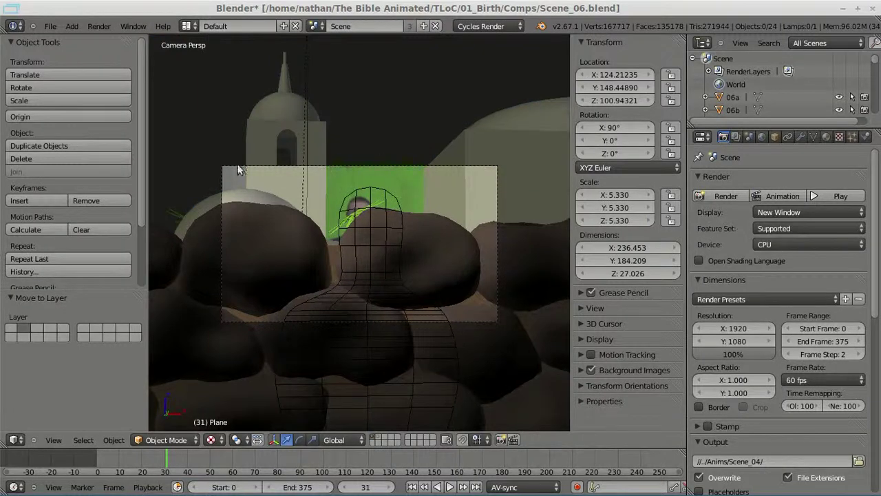
Examine the keying and mixing node tree in the Compositing layout and return to the Default layout.
left_click(186, 25)
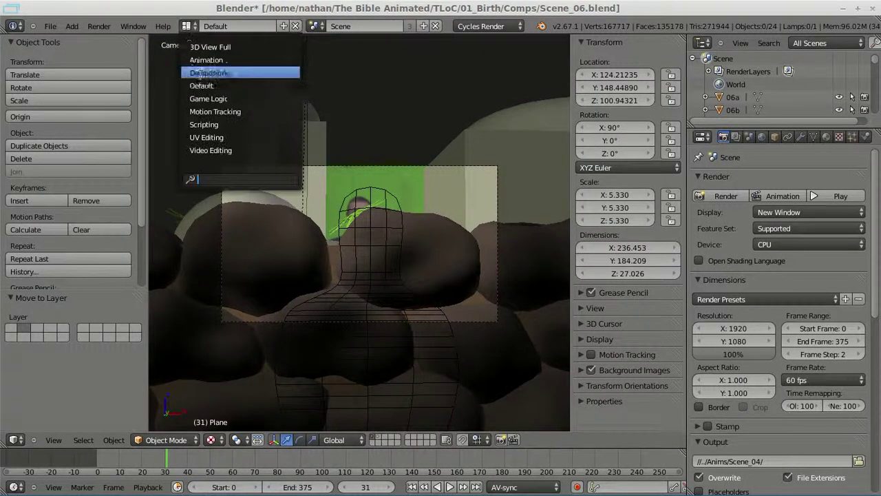
left_click(214, 71)
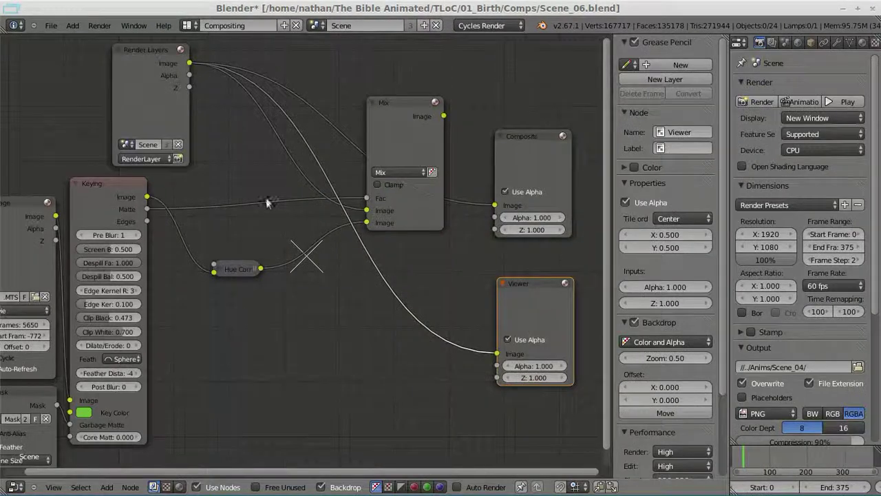
scroll(268, 200, "down", 2)
middle_click_drag(257, 186, 282, 212)
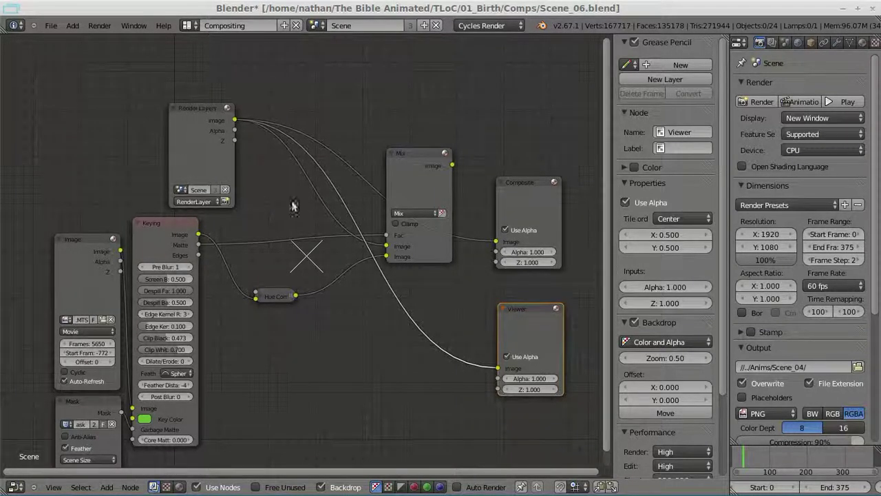
left_click(193, 26)
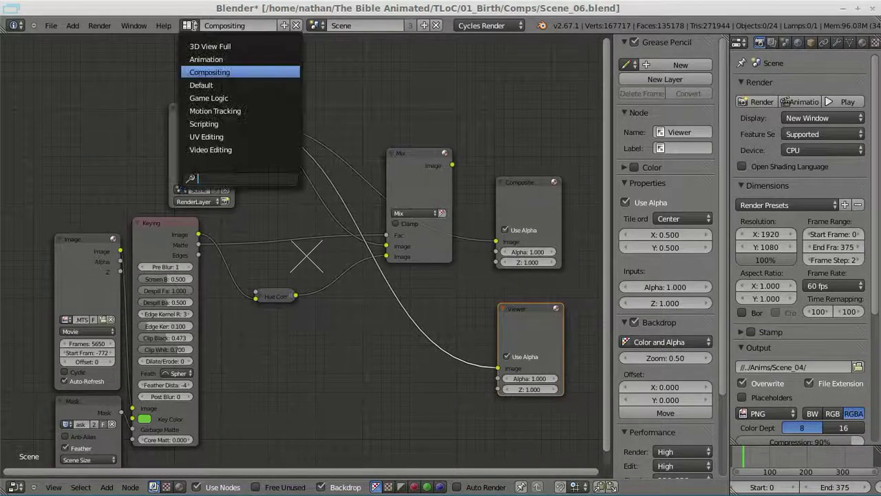
left_click(199, 85)
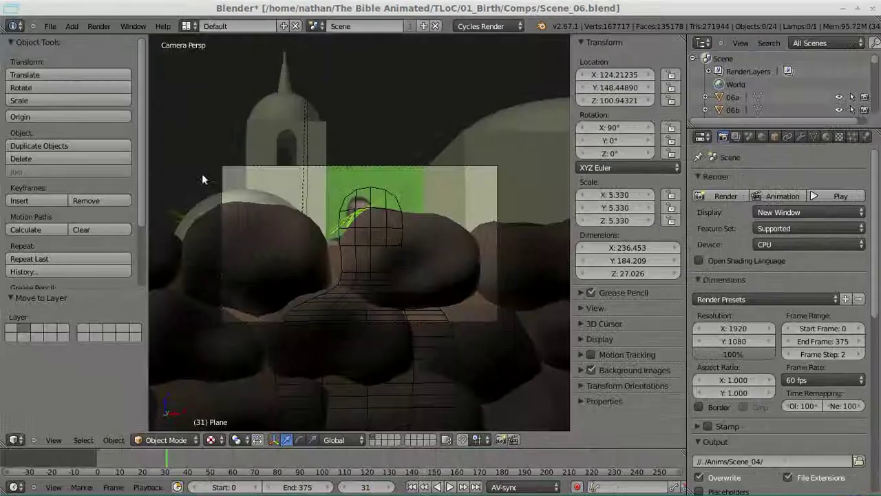
Display layer 2, select the camera from an angled view and set the timeline to frame 0.
right_click(219, 272)
key("2")
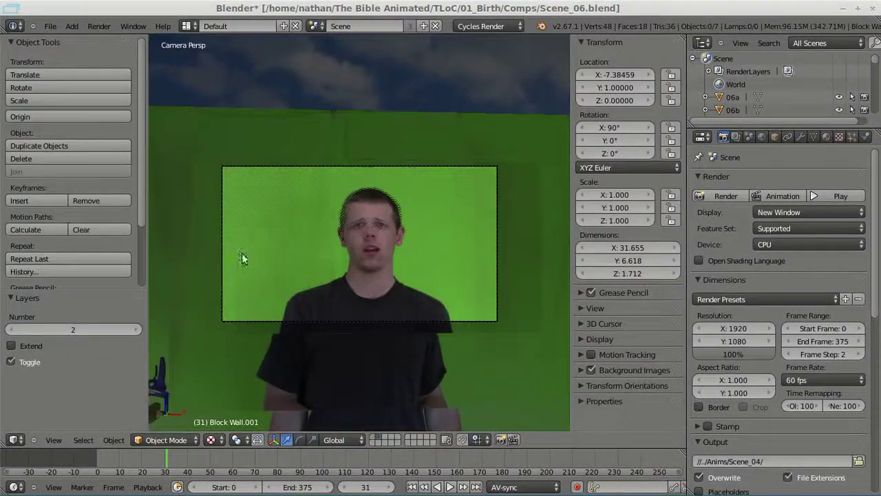
scroll(256, 269, "down", 2)
middle_click_drag(317, 284, 228, 322)
right_click(170, 284)
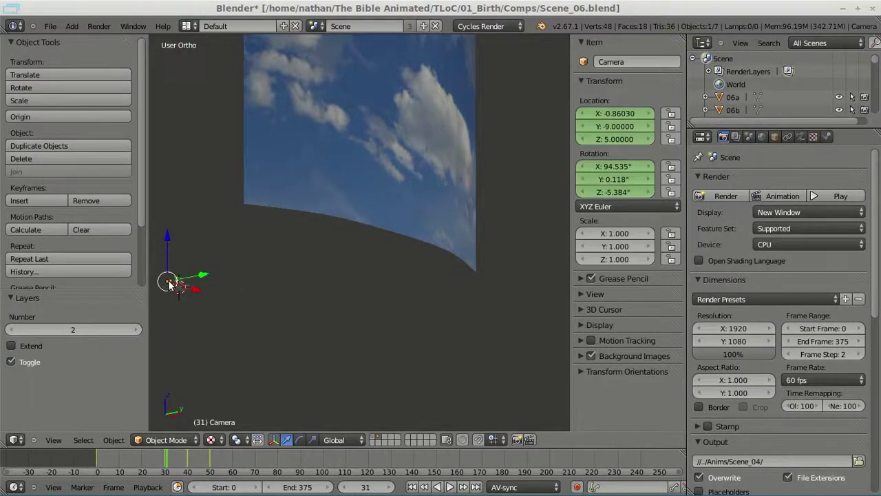
left_click_drag(209, 463, 97, 465)
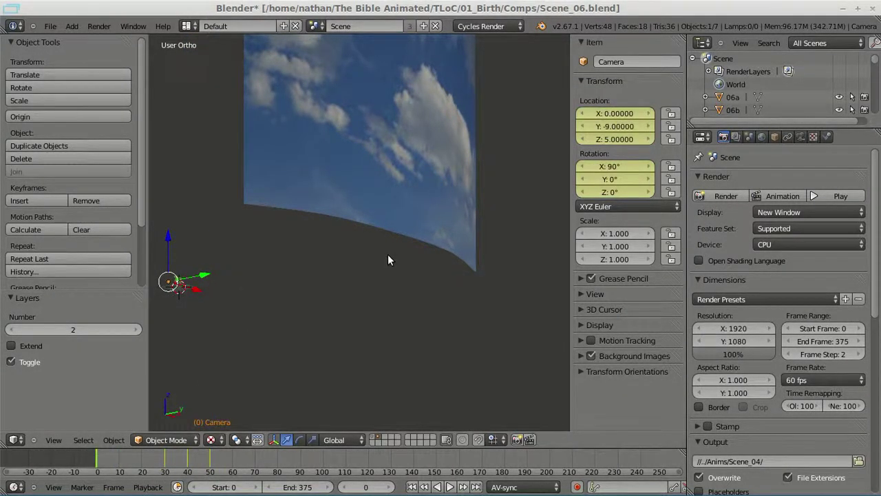
Set the render frame step to 10.
middle_click_drag(206, 282, 328, 330)
middle_click_drag(269, 379, 308, 363)
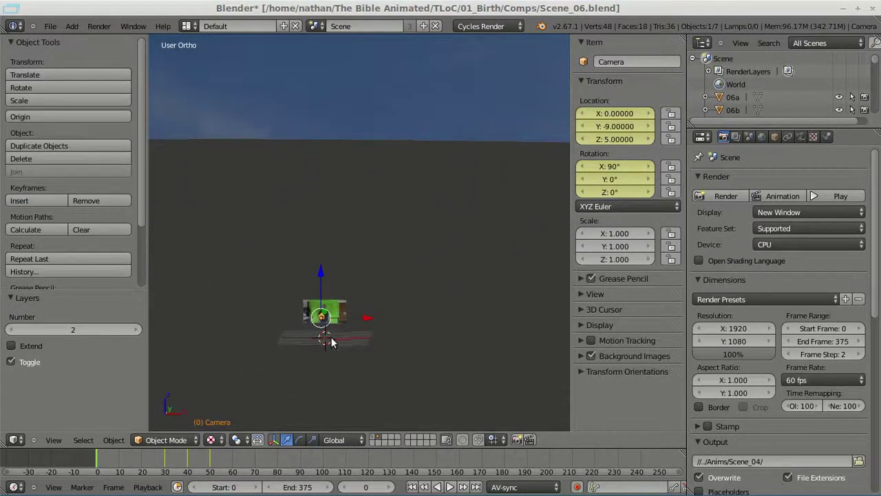
scroll(330, 342, "up", 1)
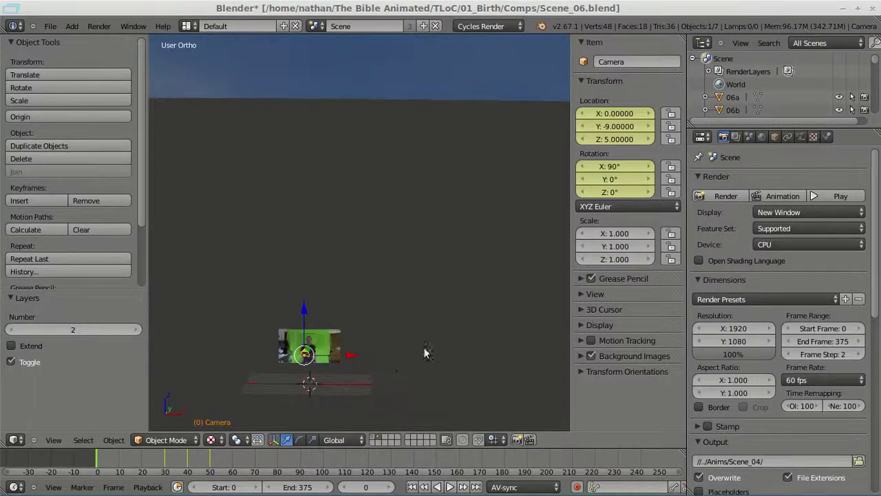
mouse_move(341, 373)
middle_mouse_down()
mouse_move(336, 362)
mouse_move(346, 368)
middle_mouse_up()
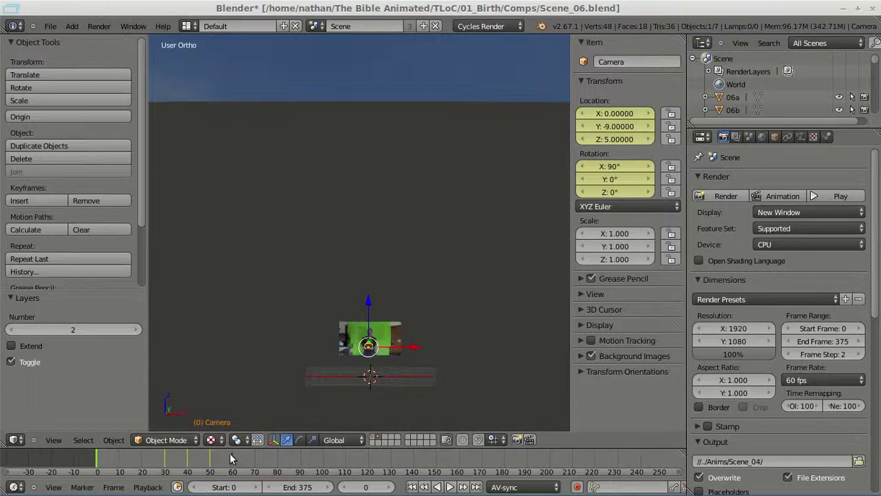
middle_click_drag(397, 372, 418, 344, "shift")
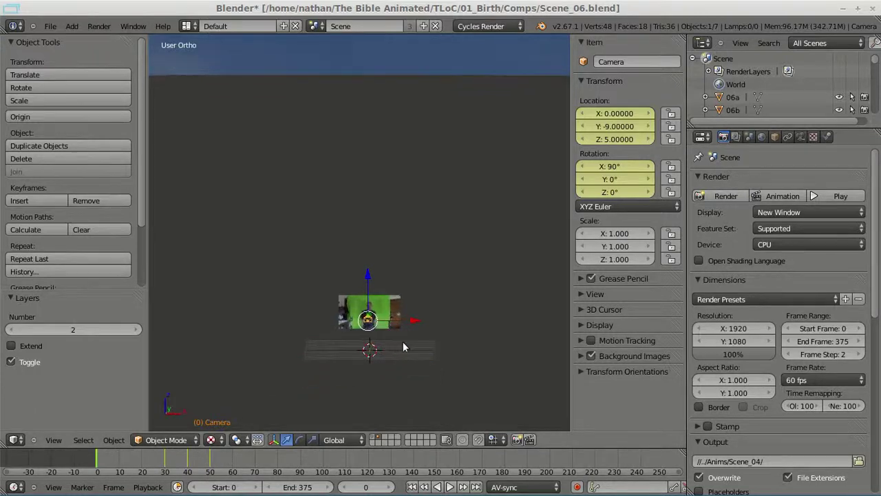
left_click(830, 354)
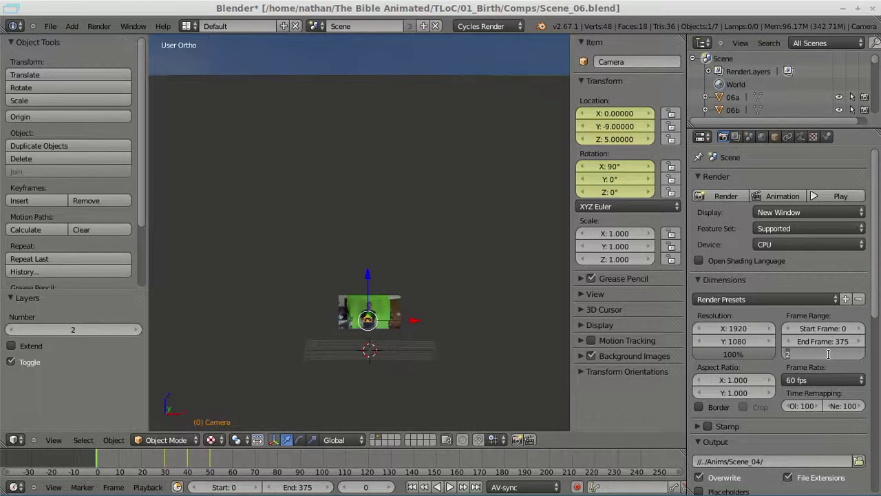
type("10")
key("Return")
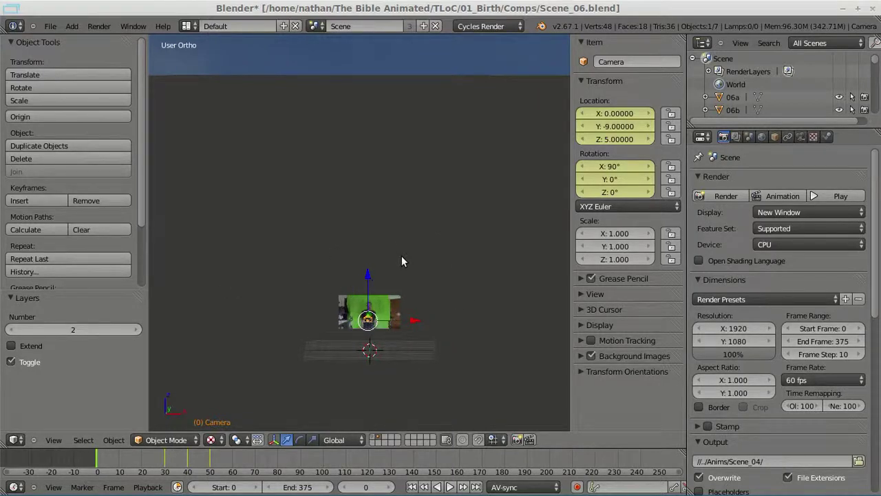
View the footage plane and camera up close, recheck the Compositing layout's nodes and return to the Default layout.
scroll(412, 318, "up", 3)
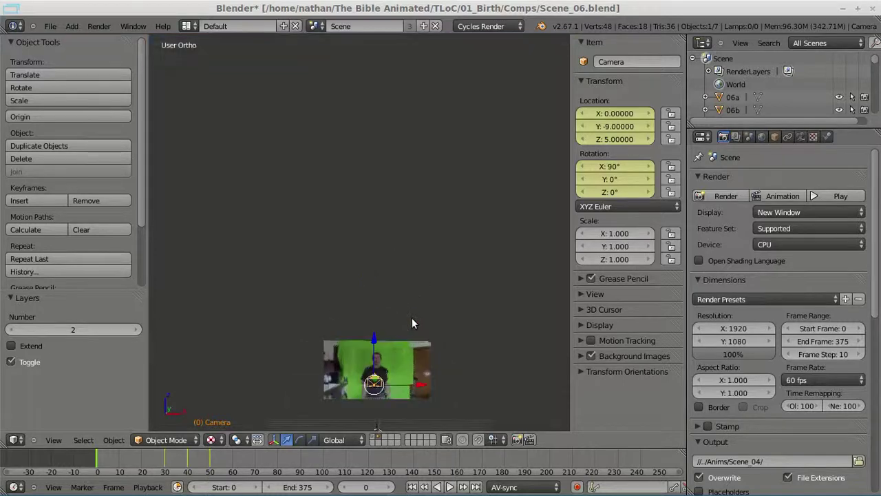
middle_click_drag(416, 366, 446, 310, "shift")
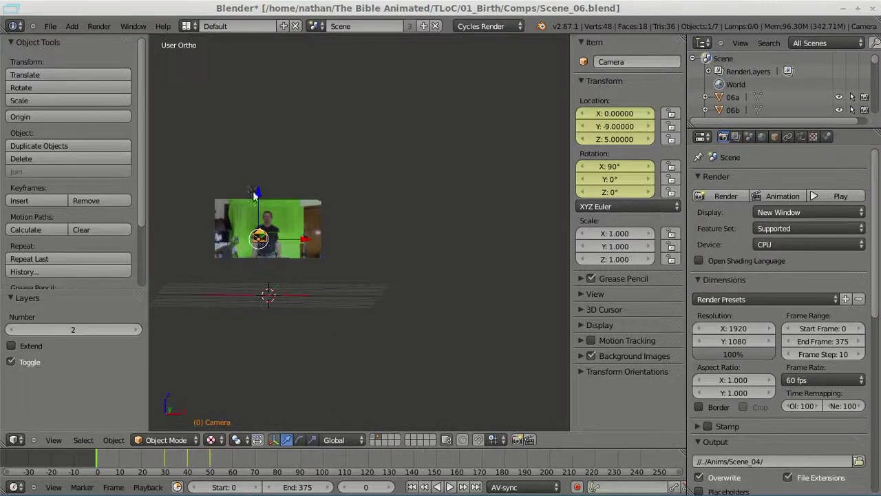
left_click(188, 26)
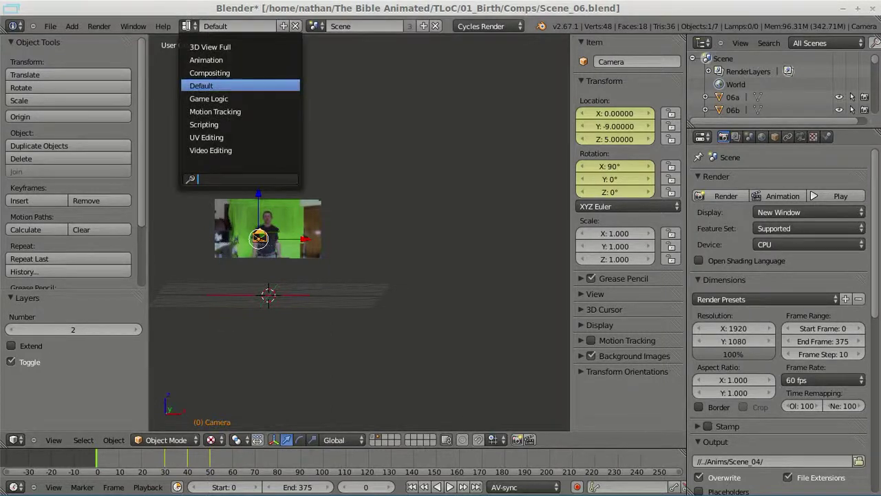
left_click(197, 73)
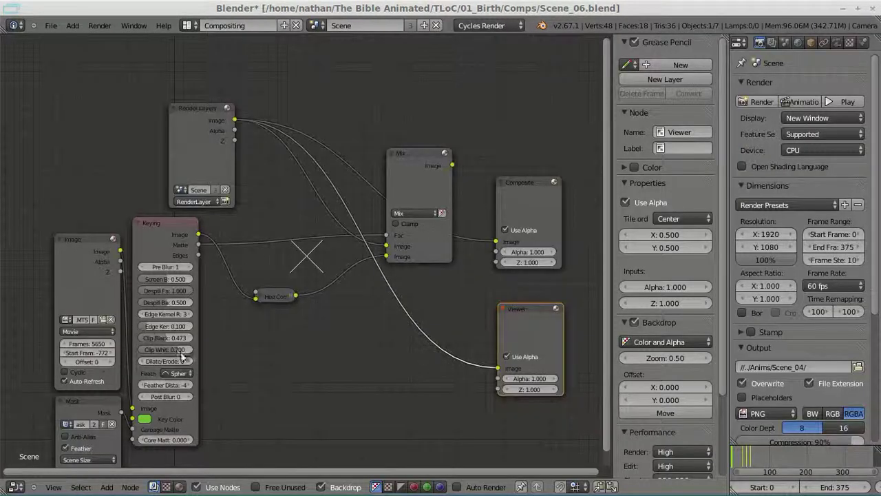
left_click(187, 26)
left_click(198, 83)
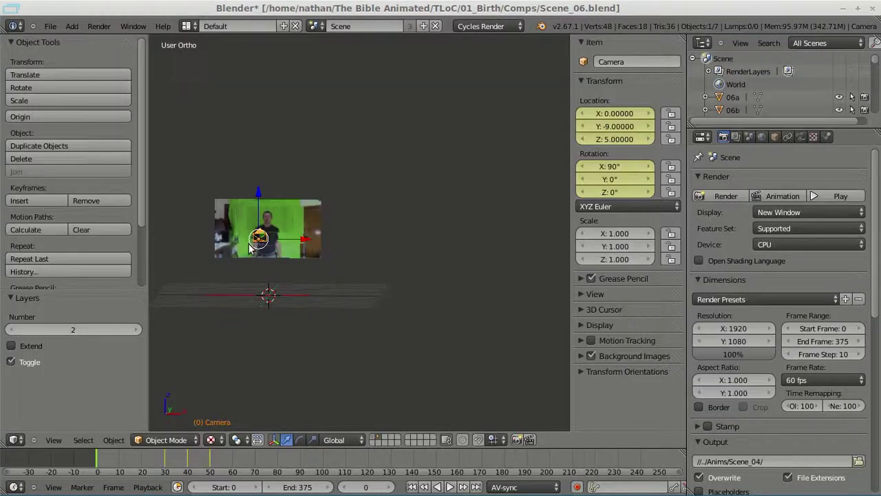
Display layer 1 in camera view and examine the block wall and wireframe figure against the green-screen footage.
scroll(256, 241, "up", 5)
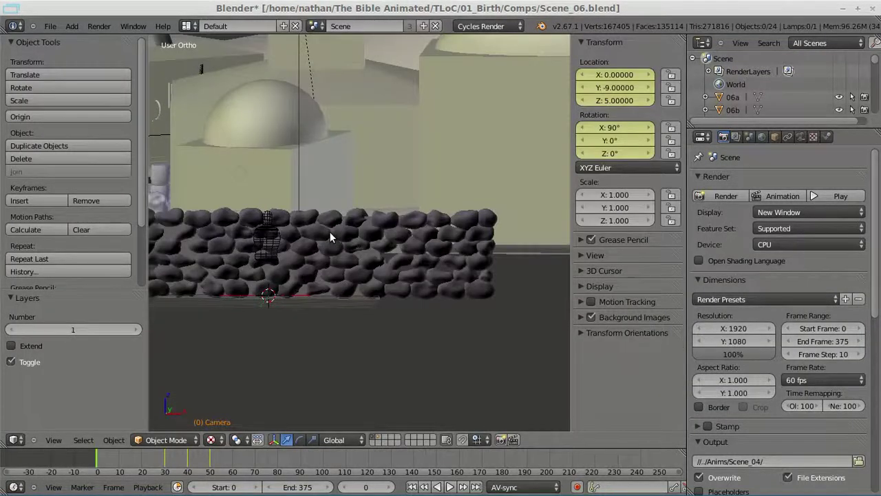
key("KP_0")
scroll(335, 229, "up", 5)
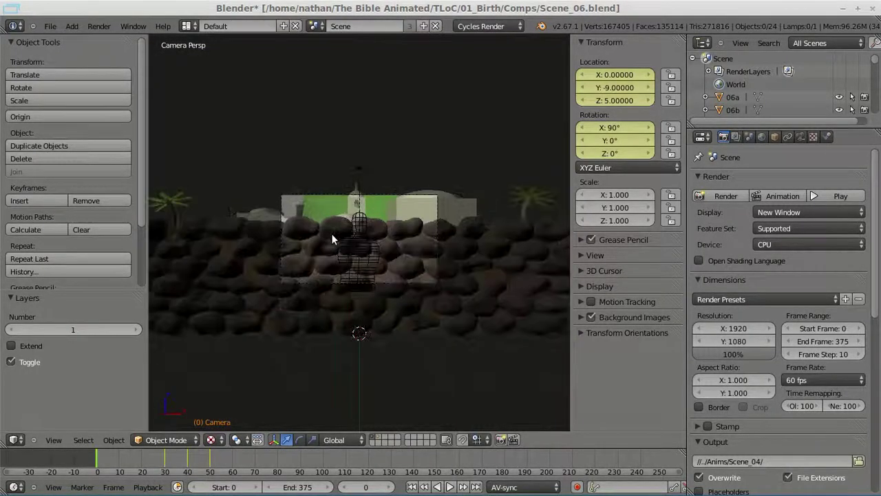
key("z")
scroll(354, 255, "up", 2)
key("z")
key("shift+z")
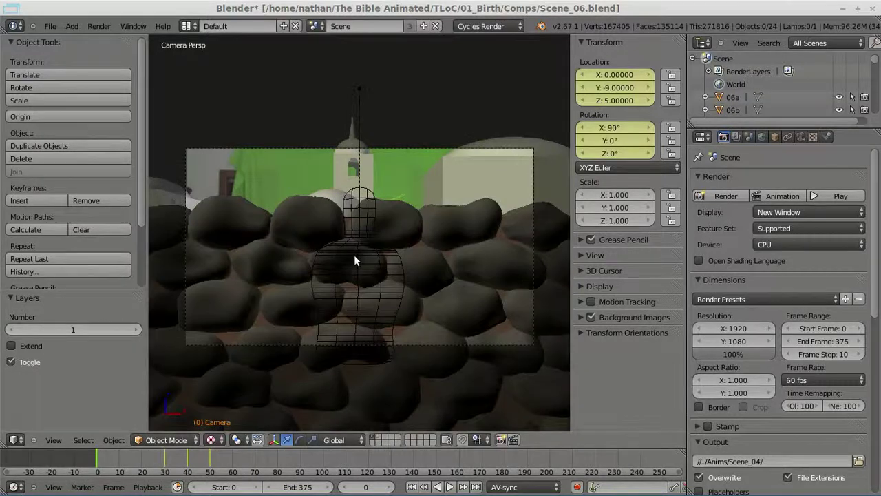
scroll(353, 256, "up", 1)
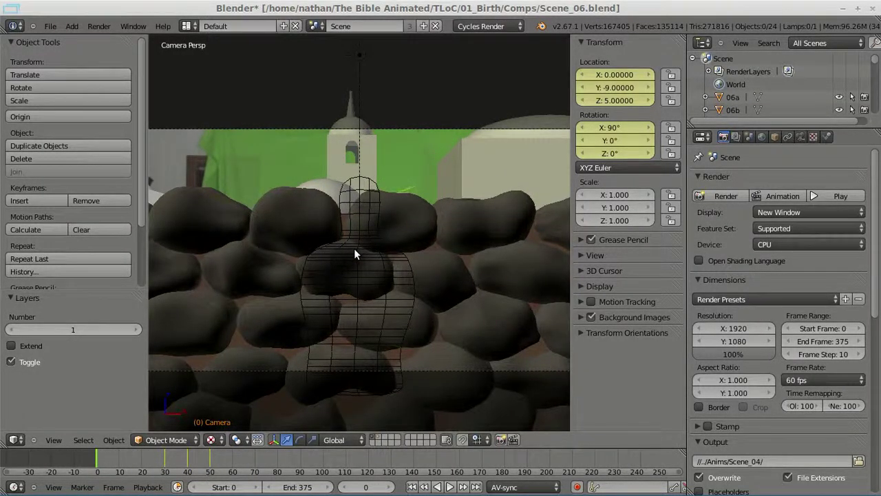
scroll(354, 255, "down", 1)
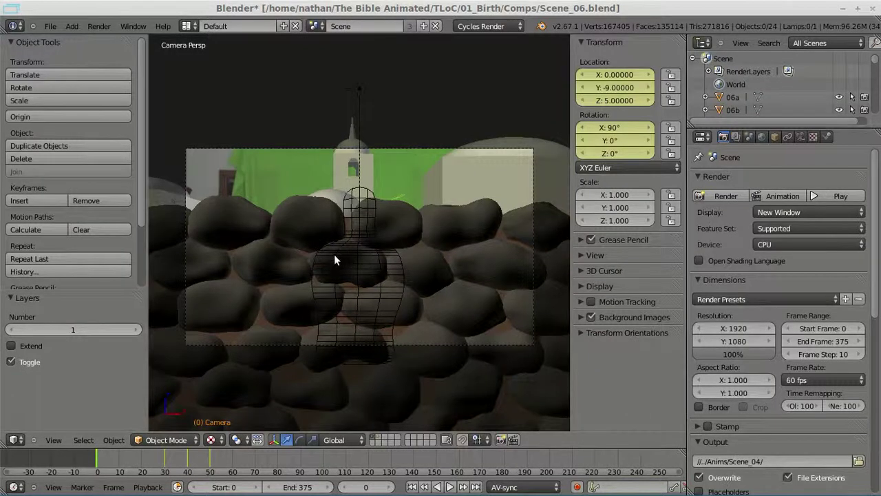